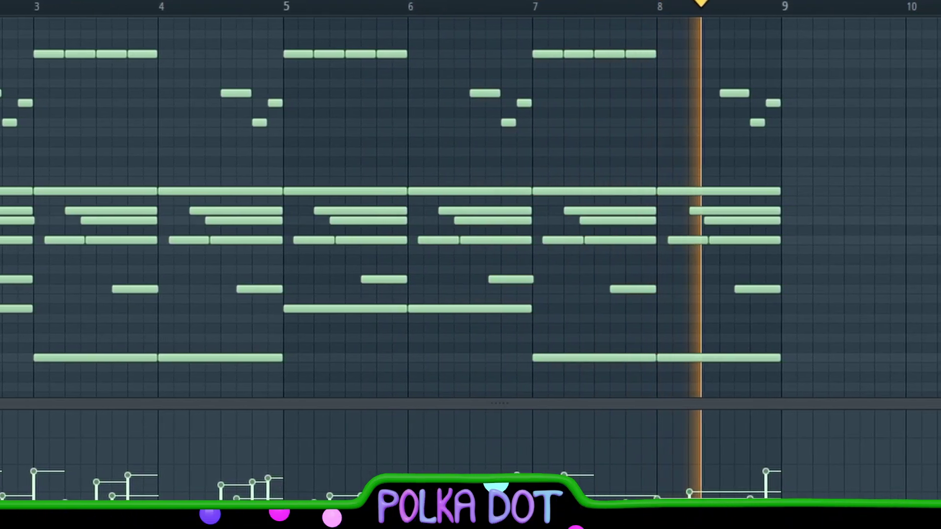
# Stop playback and highlight the chord notes from D#4 to C#5 across all eight bars of the Kontakt pattern
pyautogui.press('space')
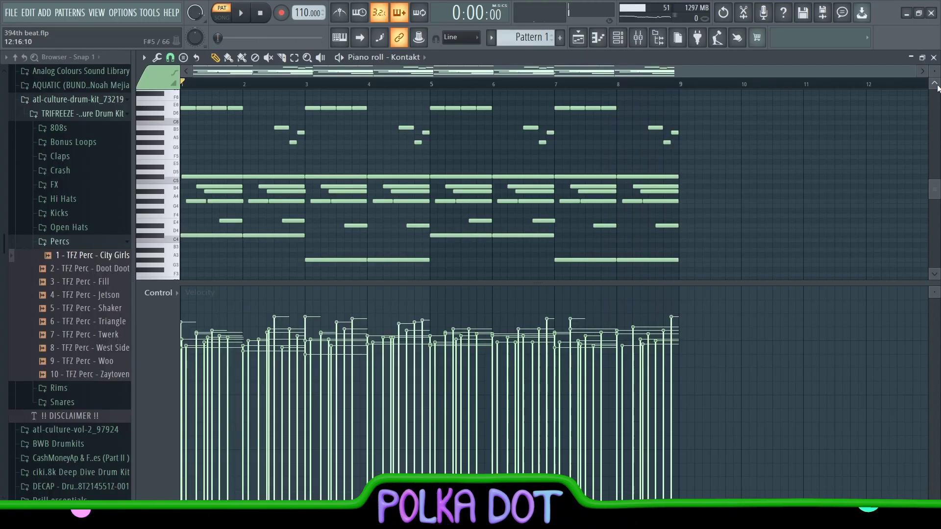
pyautogui.moveTo(935, 72)
pyautogui.mouseDown()
pyautogui.moveTo(935, 44)
pyautogui.moveTo(935, 56)
pyautogui.mouseUp()
pyautogui.scroll(-3, 707, 125)
pyautogui.moveTo(191, 112); pyautogui.dragTo(675, 261)
pyautogui.scroll(-3, 464, 250)
pyautogui.scroll(3, 464, 250)
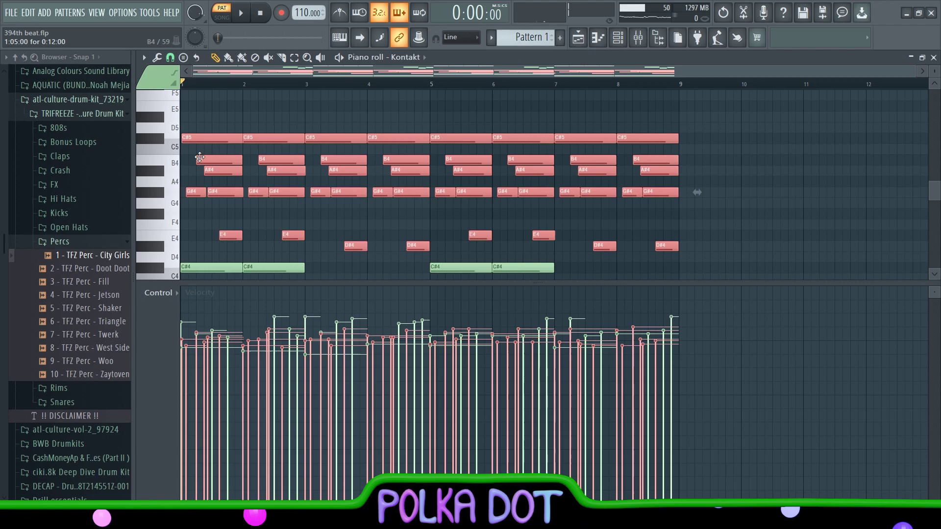
pyautogui.scroll(2, 210, 163)
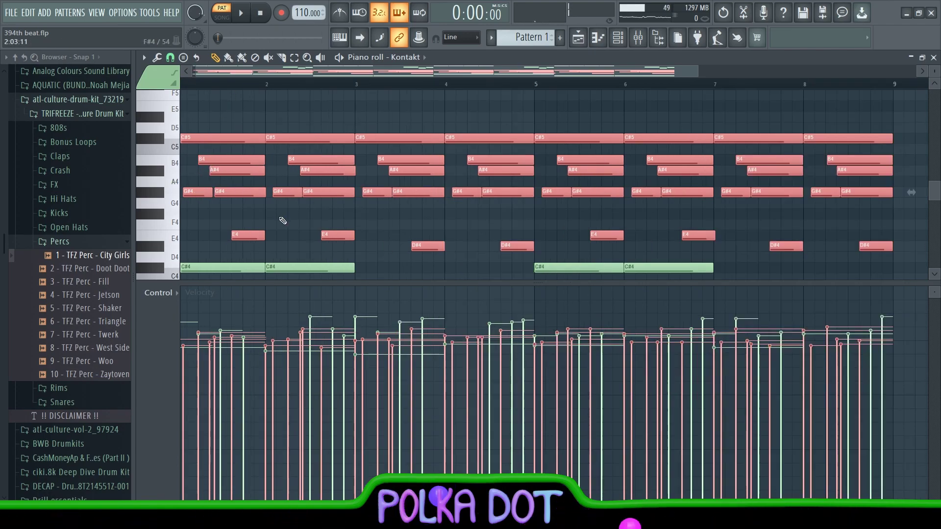
pyautogui.hscroll(-1, 328, 88)
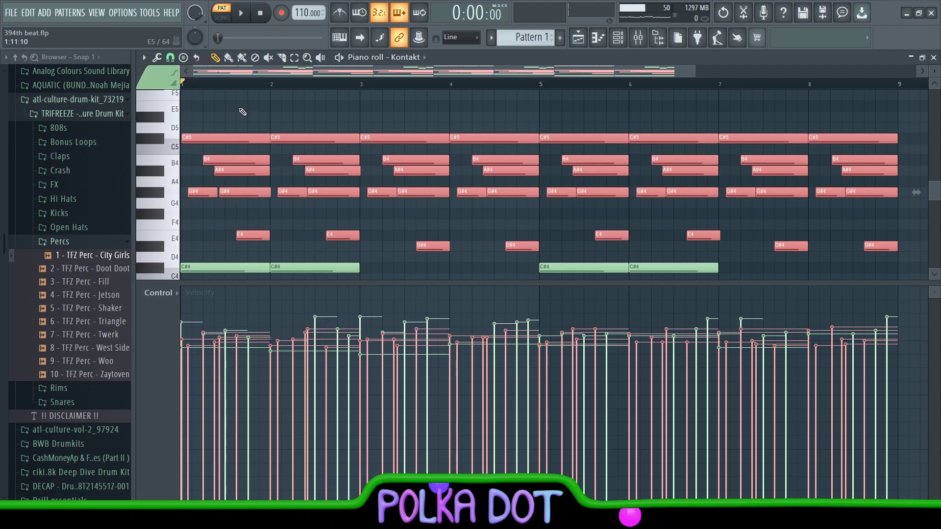
# Examine the Kontakt pattern's bass notes, upper melody and sustained chord notes across the eight bars
pyautogui.scroll(-2, 407, 231)
pyautogui.press('space')
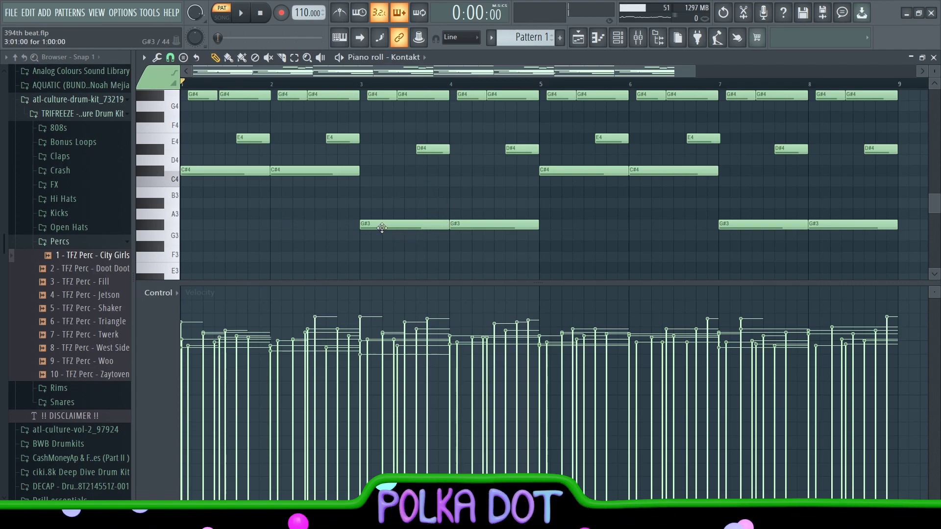
pyautogui.scroll(6, 189, 137)
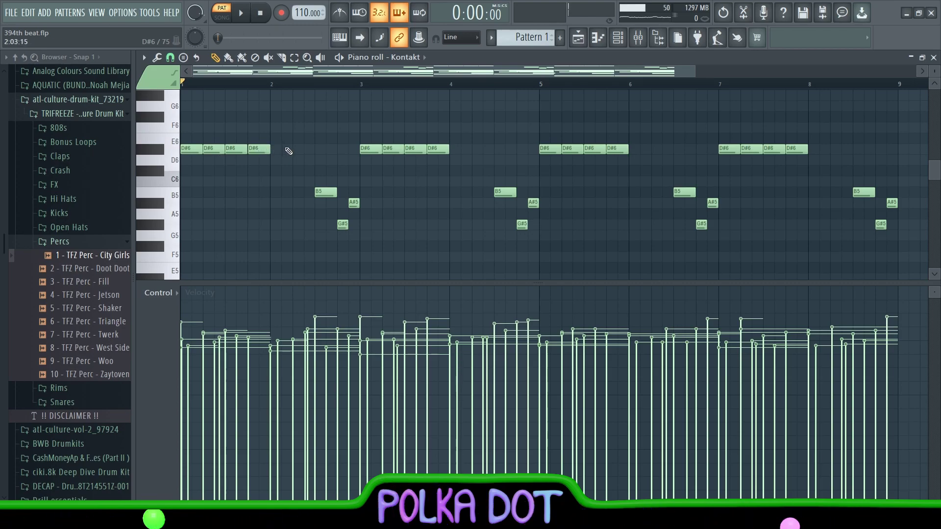
pyautogui.scroll(-3, 377, 127)
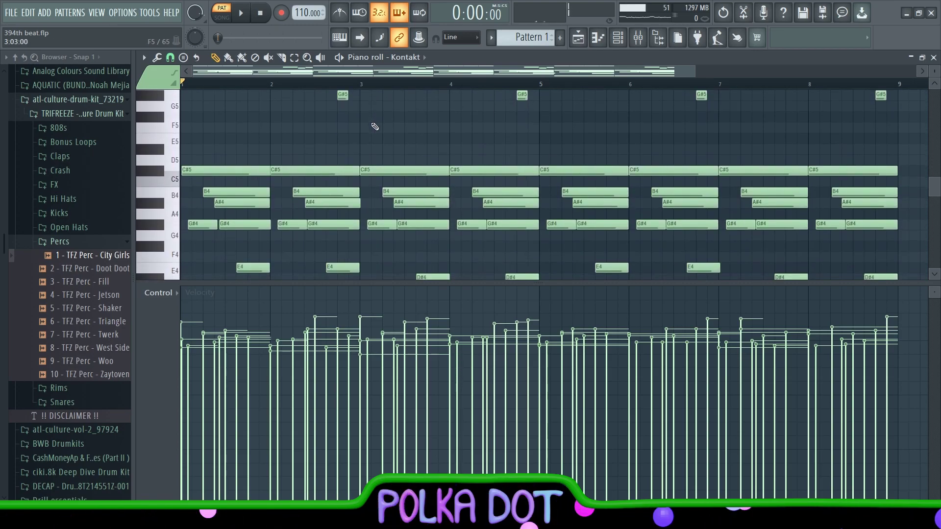
pyautogui.scroll(3, 448, 210)
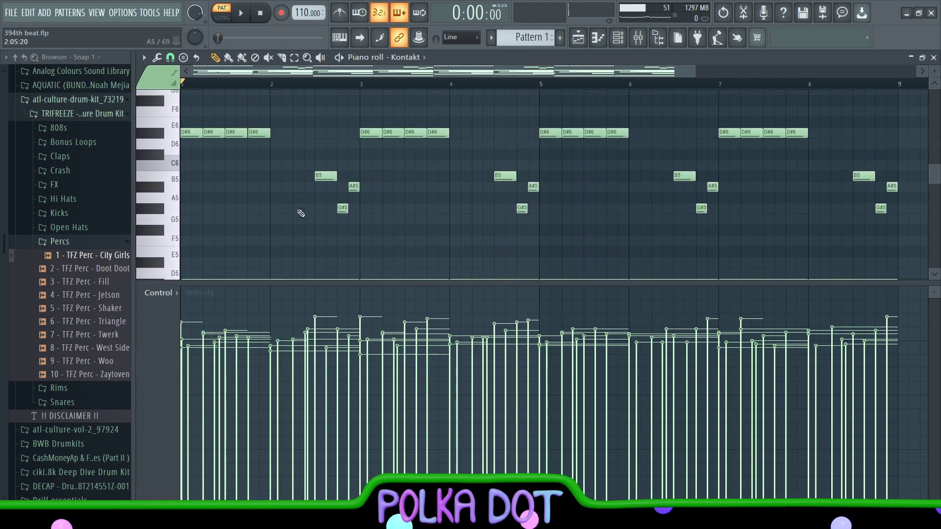
pyautogui.scroll(-4, 301, 213)
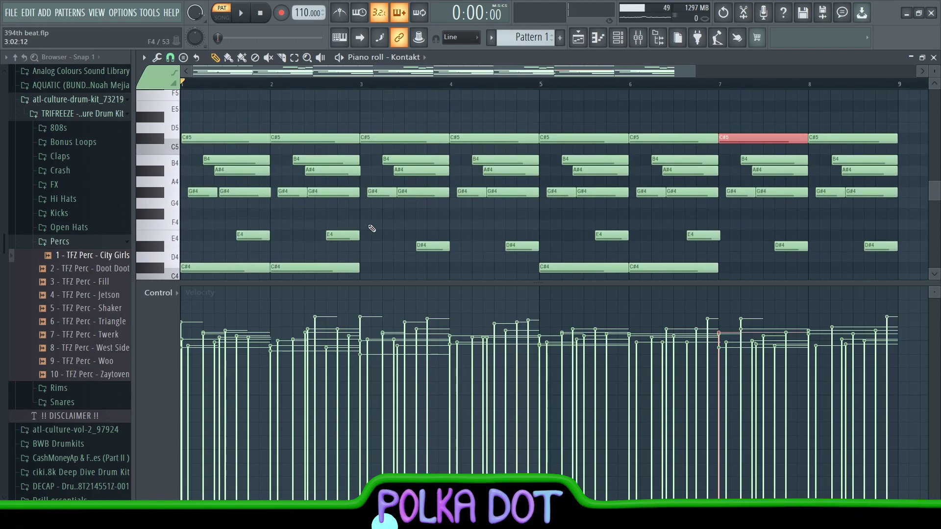
pyautogui.scroll(-2, 372, 229)
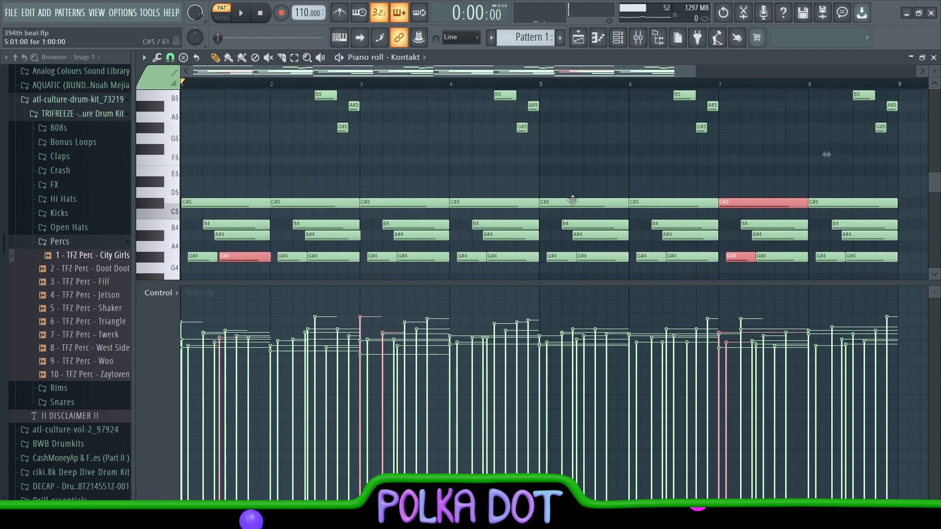
# Undo the last note shift in the Kontakt pattern and clear the note selection
pyautogui.scroll(3, 203, 88)
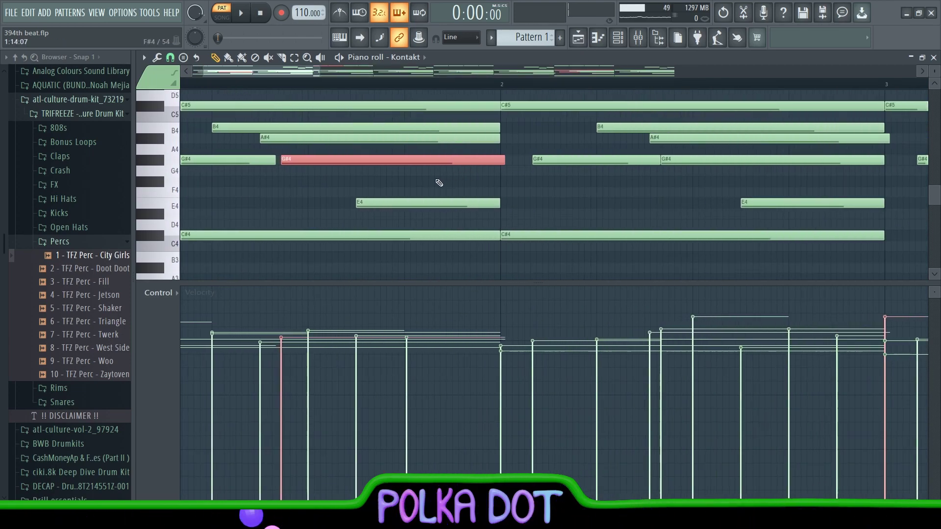
pyautogui.hotkey('ctrl', 'z')
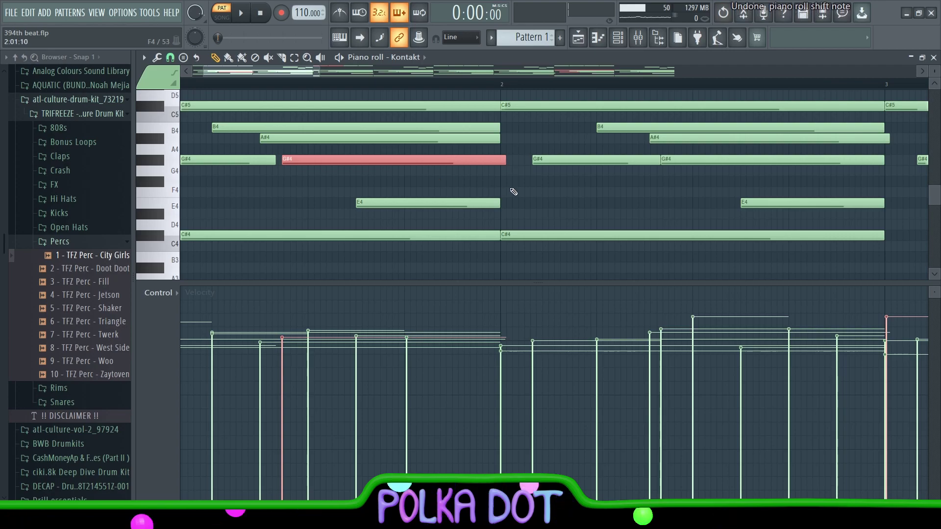
pyautogui.scroll(-5, 537, 93)
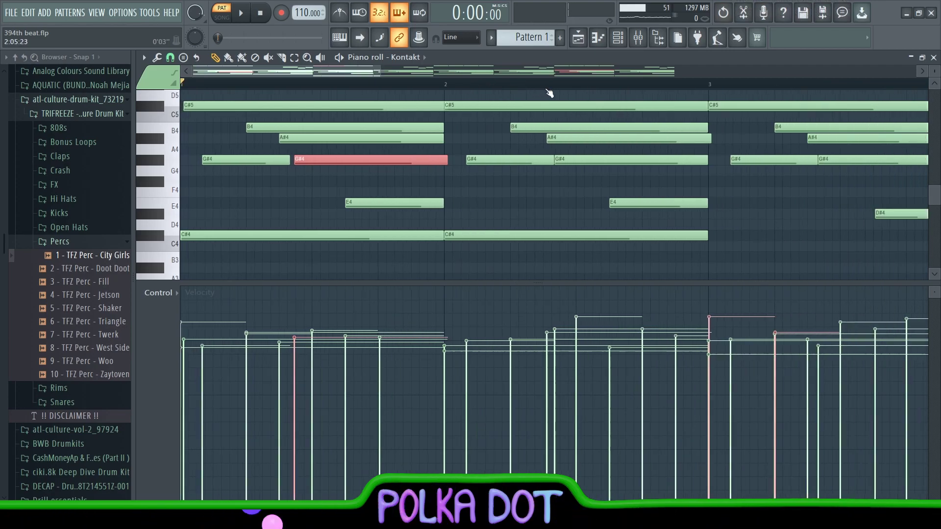
pyautogui.click(463, 204)
pyautogui.scroll(-2, 462, 204)
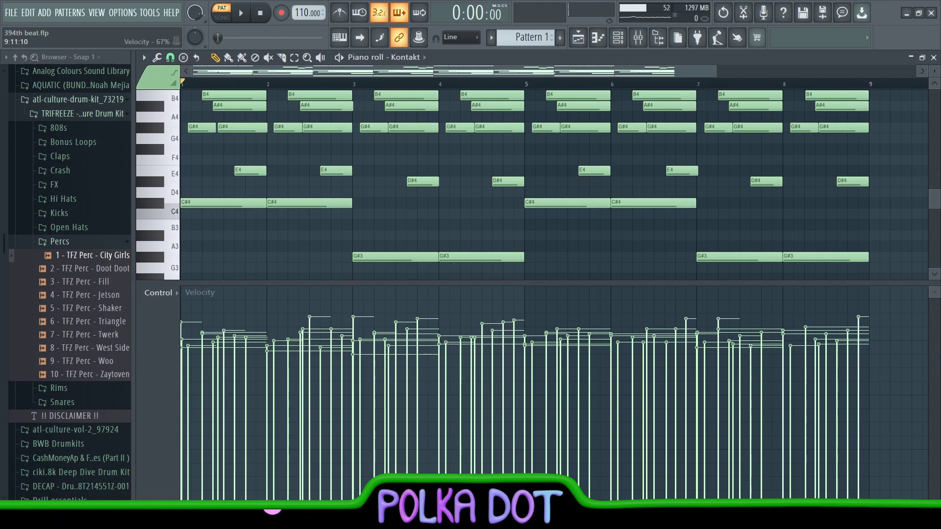
# Highlight the upper melody notes from G#5 to D#6 across the pattern, deselect them and close the Kontakt piano roll
pyautogui.scroll(6, 447, 141)
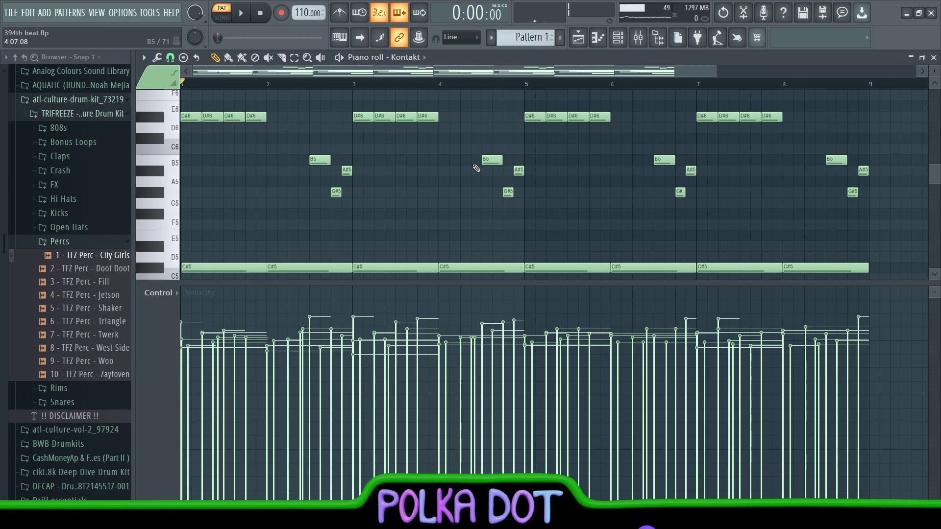
pyautogui.scroll(2, 284, 199)
pyautogui.moveTo(195, 153); pyautogui.dragTo(872, 262)
pyautogui.scroll(-4, 684, 184)
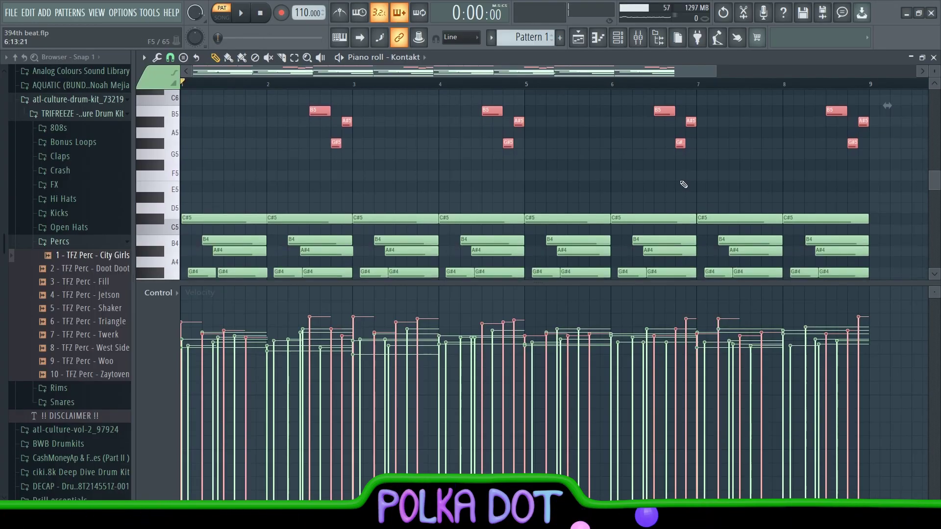
pyautogui.hotkey('alt', 's')
pyautogui.moveTo(496, 198); pyautogui.dragTo(496, 211)
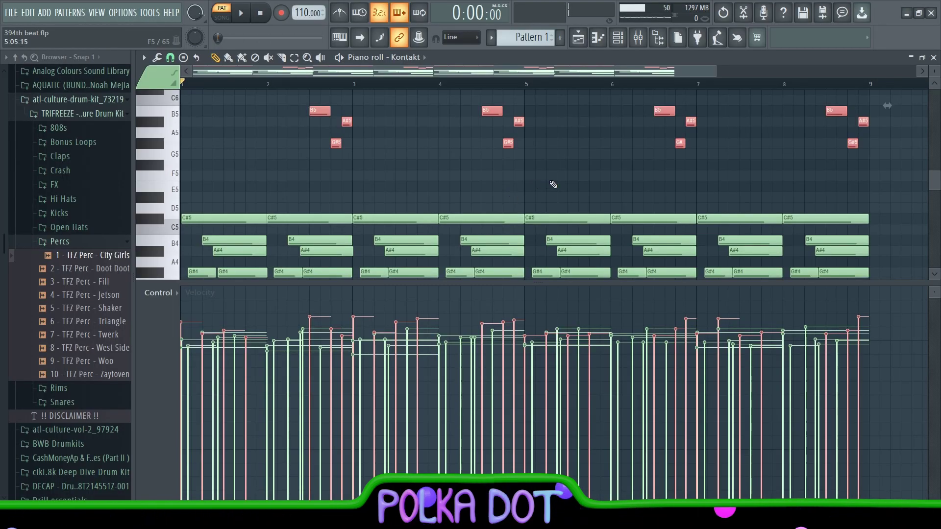
pyautogui.hotkey('ctrl', 'd')
pyautogui.click(933, 57)
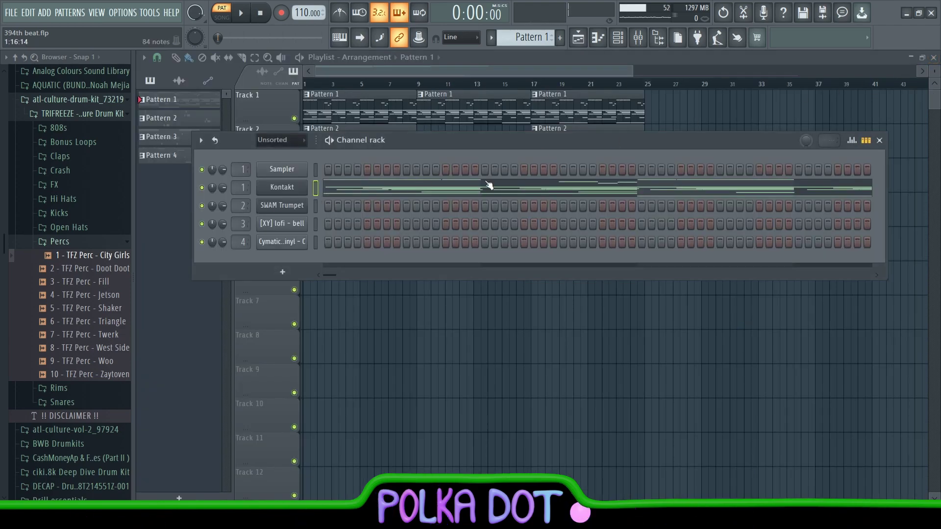
# Review the Kontakt mixer track's effects: Fruity parametric EQ 2, Fresh Air, RC-20 Retro Color, Raum and S1 Imager Stereo
pyautogui.click(280, 193)
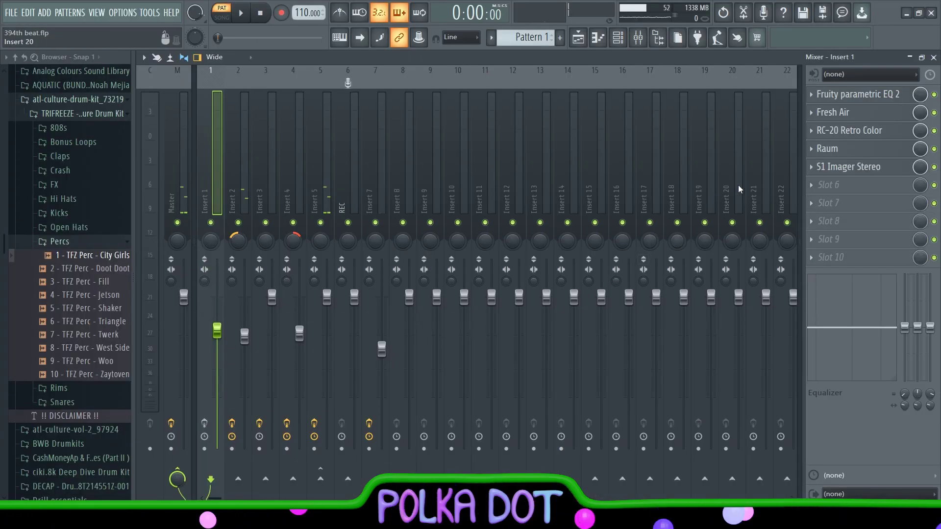
pyautogui.click(853, 94)
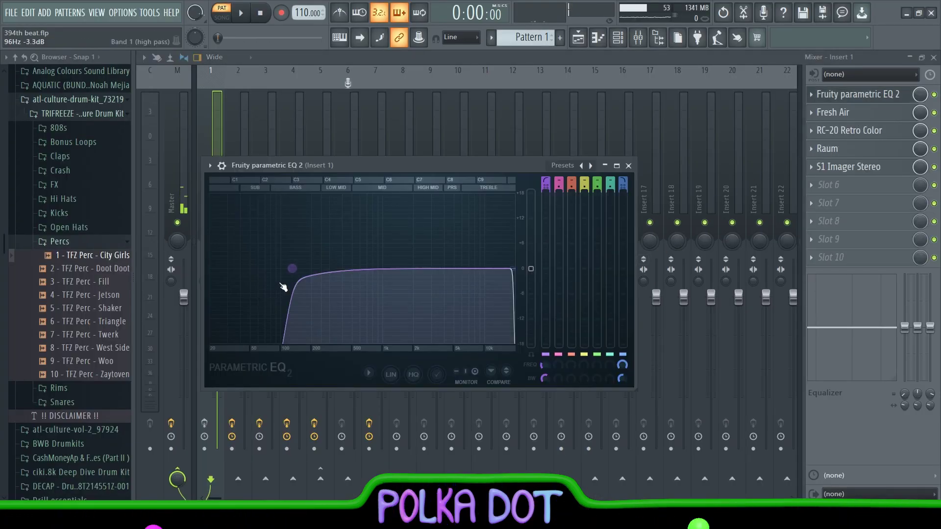
pyautogui.click(832, 112)
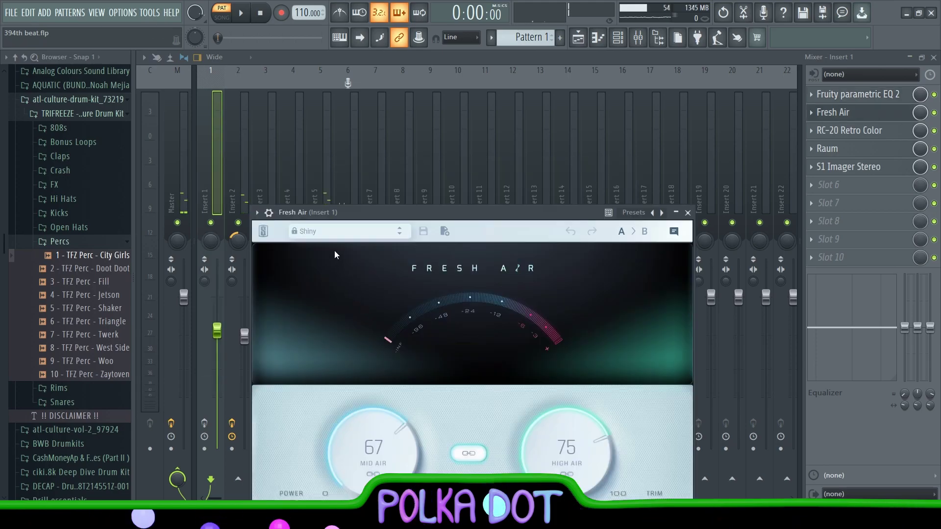
pyautogui.click(849, 130)
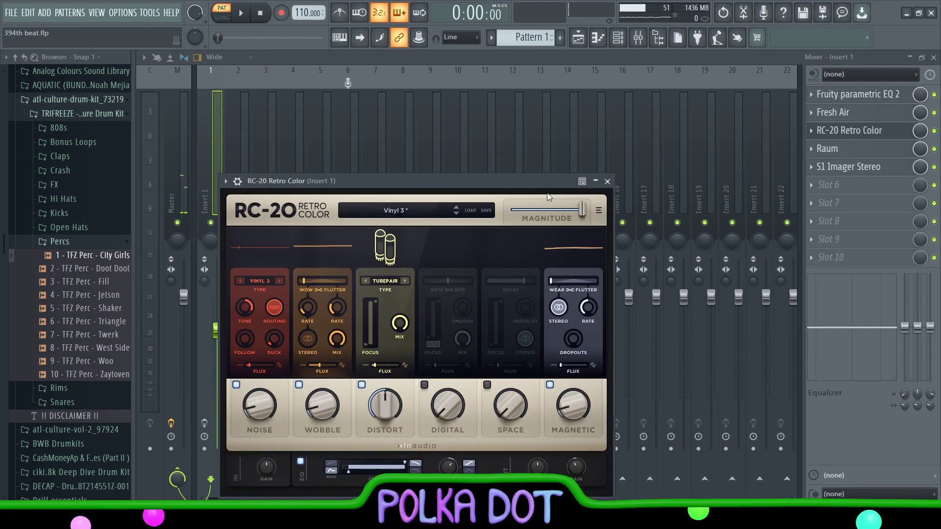
pyautogui.click(827, 149)
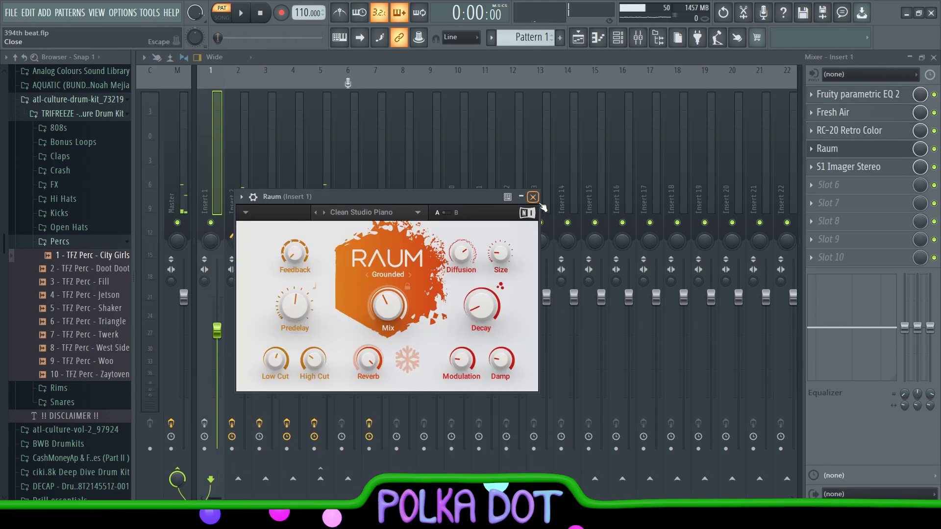
pyautogui.click(848, 167)
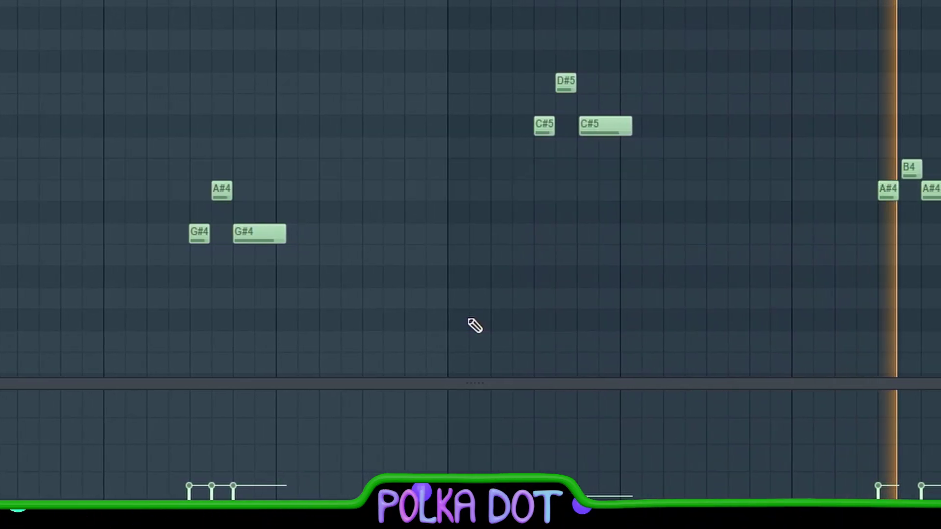
# Stop playback and inspect the SWAM Trumpet's Play Modes and Expressivity settings
pyautogui.press('space')
pyautogui.scroll(3, 348, 216)
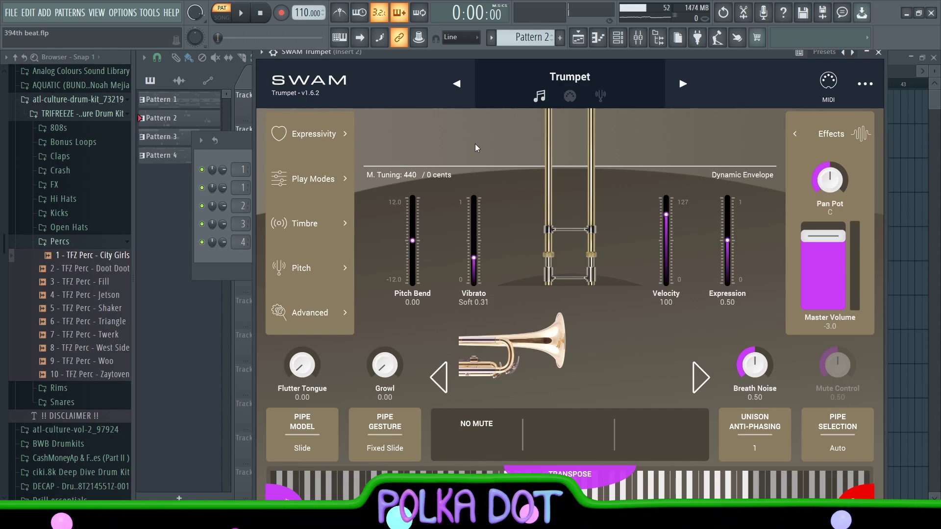
pyautogui.click(290, 194)
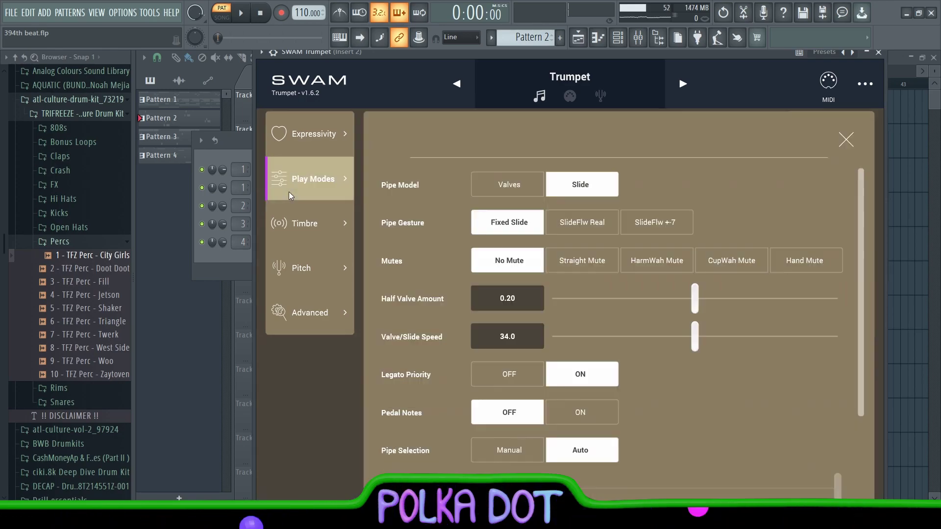
pyautogui.click(308, 135)
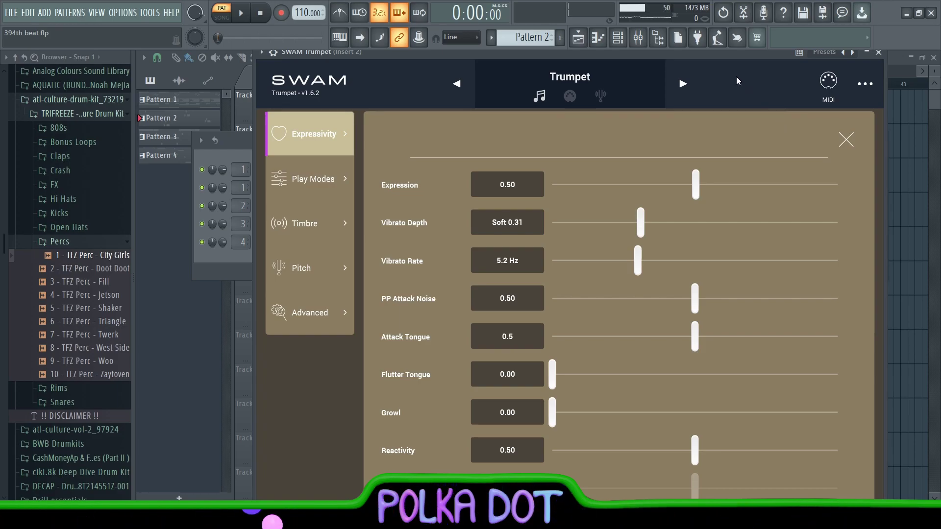
# Examine the SWAM Trumpet melody notes in Pattern 2 alongside the instrument's vibrato and play mode settings
pyautogui.press('F7')
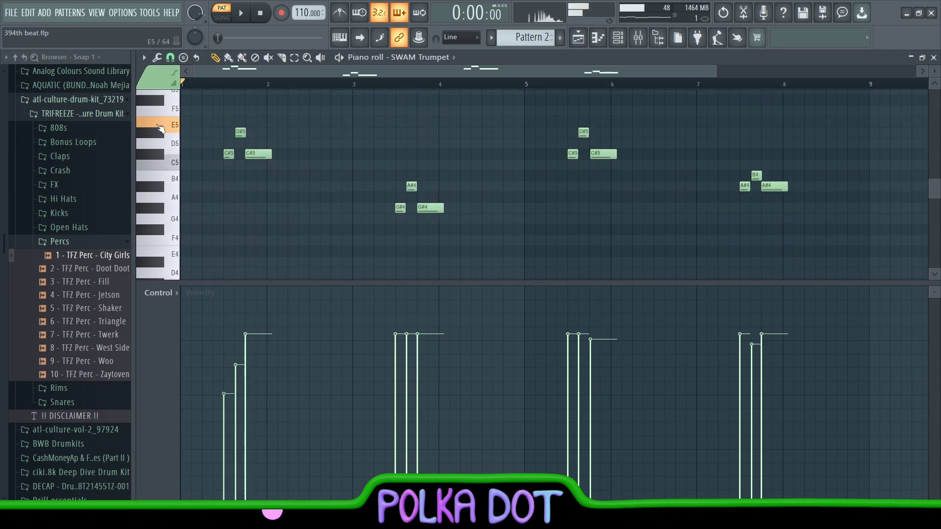
pyautogui.click(934, 57)
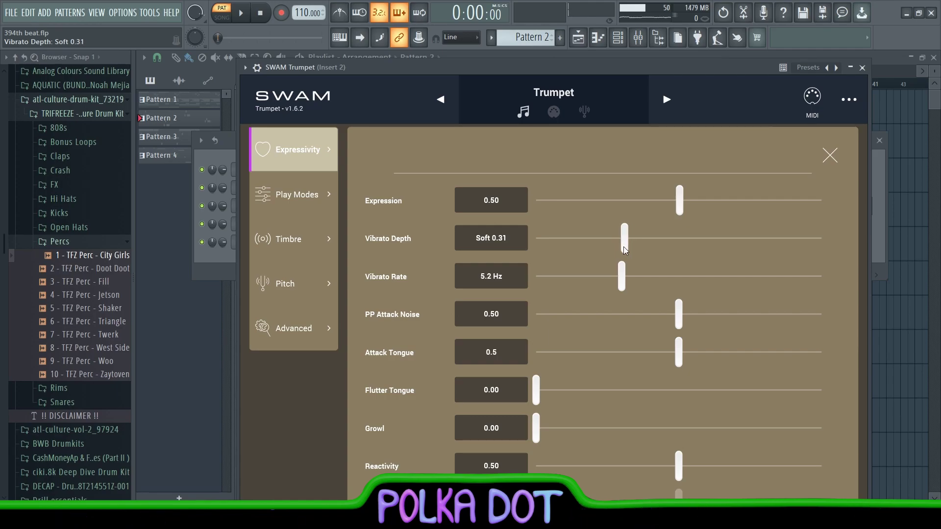
pyautogui.press('F7')
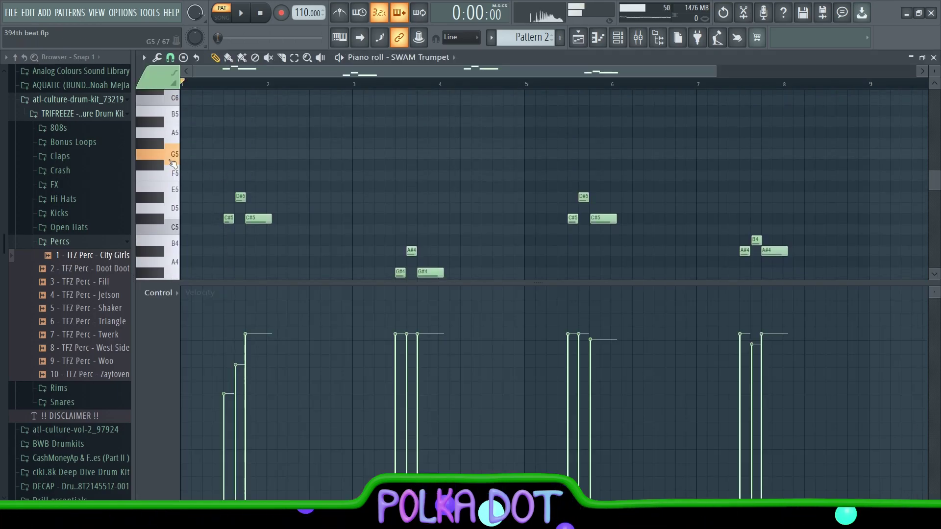
pyautogui.scroll(-2, 310, 145)
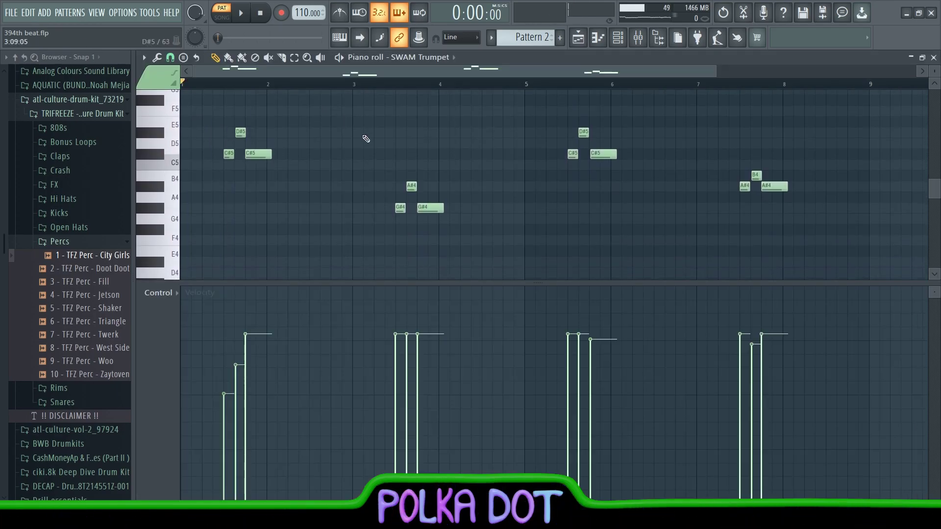
pyautogui.press('F7')
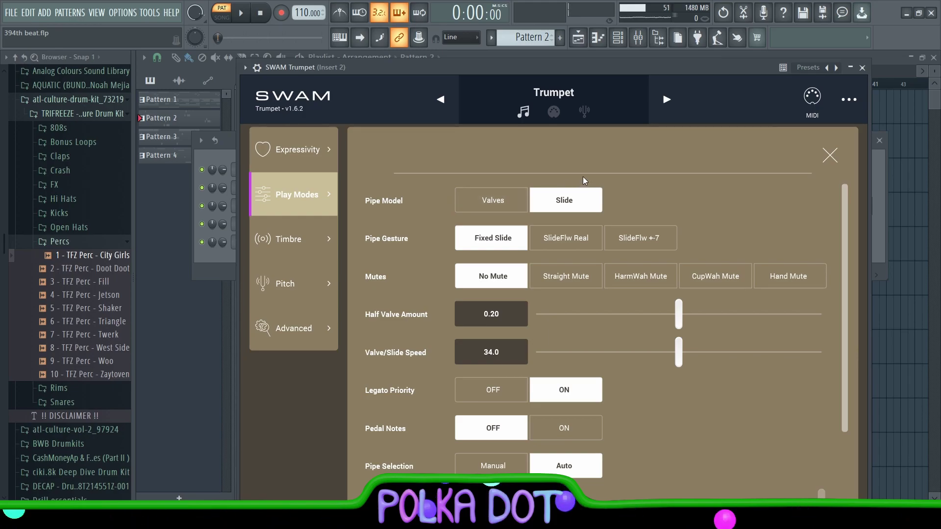
# Review the SWAM Trumpet mixer track's effects: Fresh Air, ValhallaRoom, Vinyl and Fruity parametric EQ 2
pyautogui.press('F9')
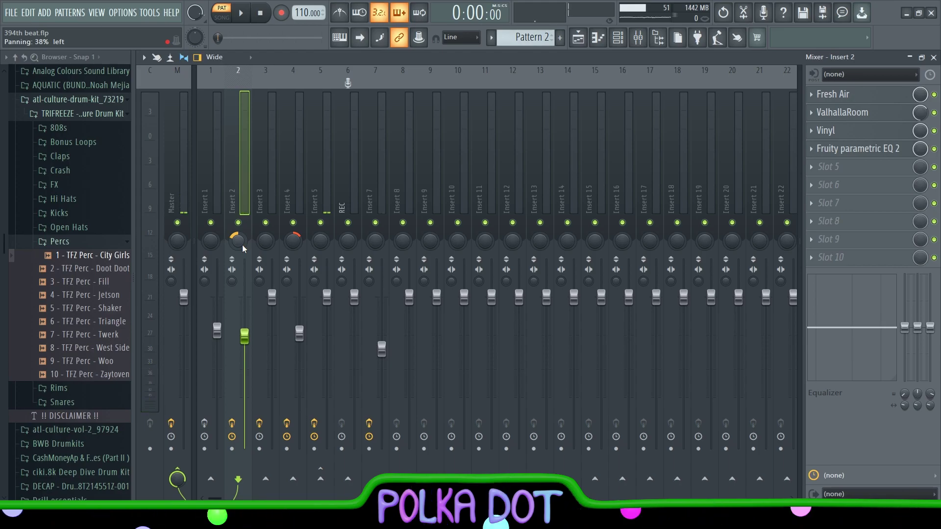
pyautogui.click(833, 94)
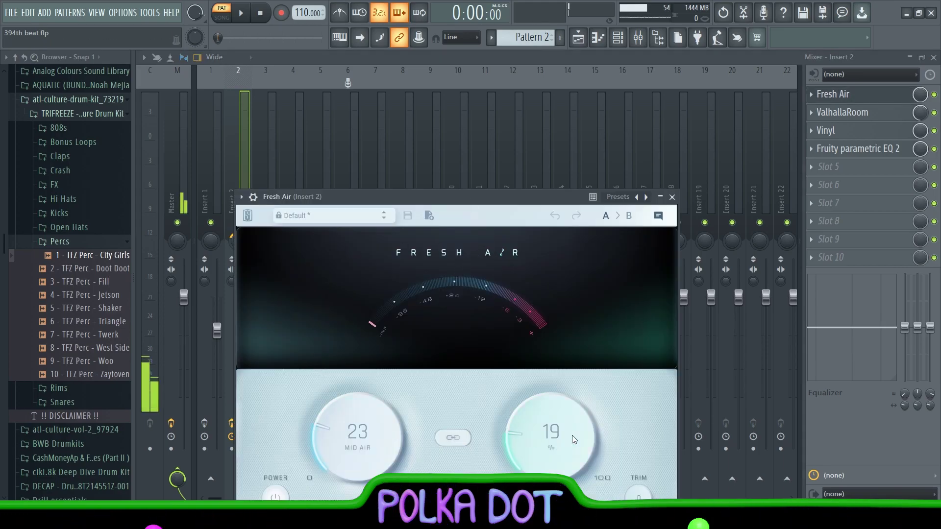
pyautogui.click(842, 113)
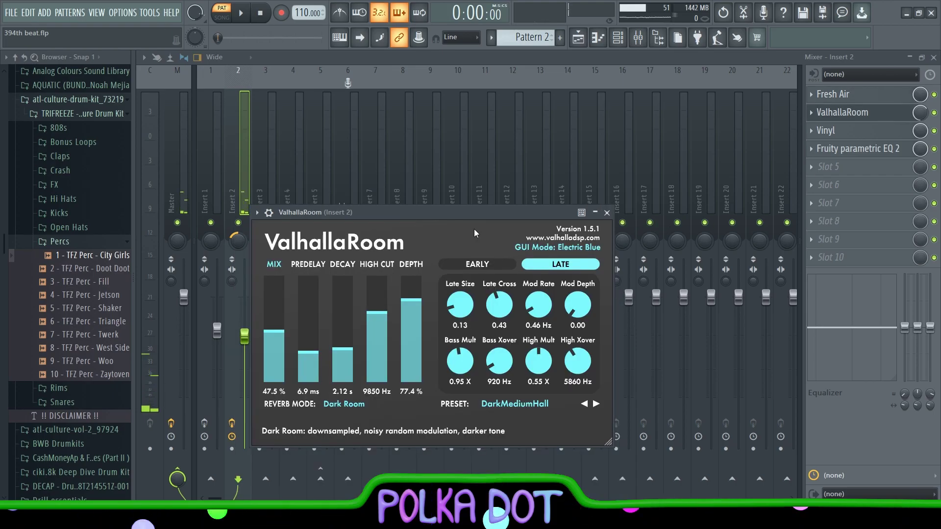
pyautogui.click(825, 130)
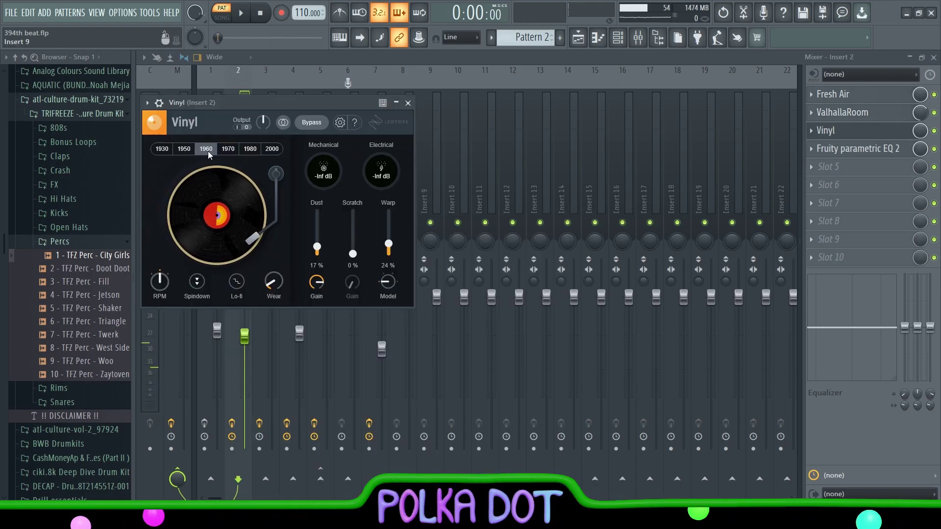
pyautogui.click(858, 149)
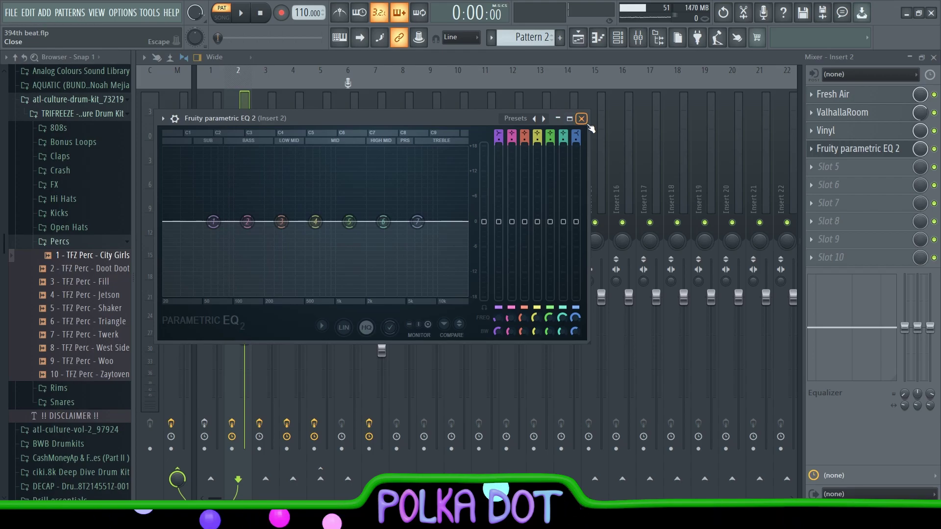
pyautogui.click(582, 120)
pyautogui.press('space')
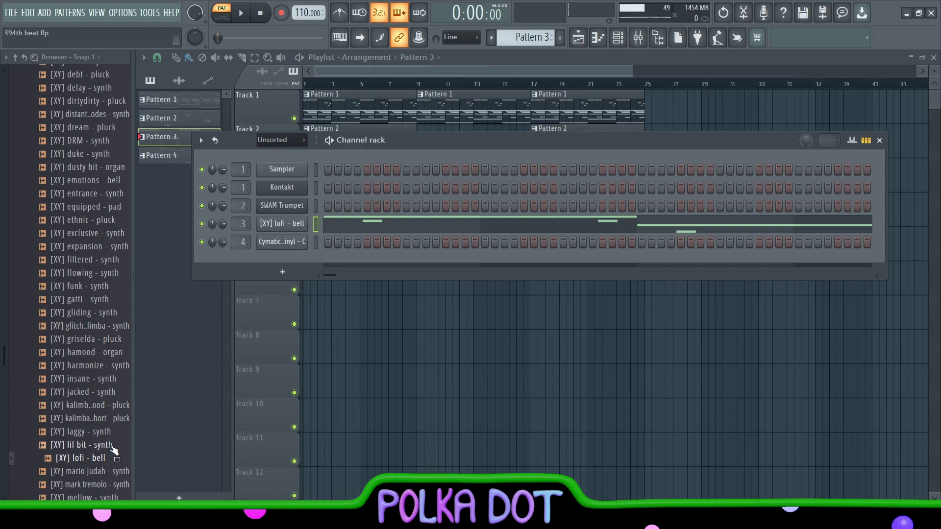
# Examine the [XY] lofi - bell notes in Pattern 3, including the slide notes, and inspect the channel's volume envelope and miscellaneous settings
pyautogui.click(375, 226)
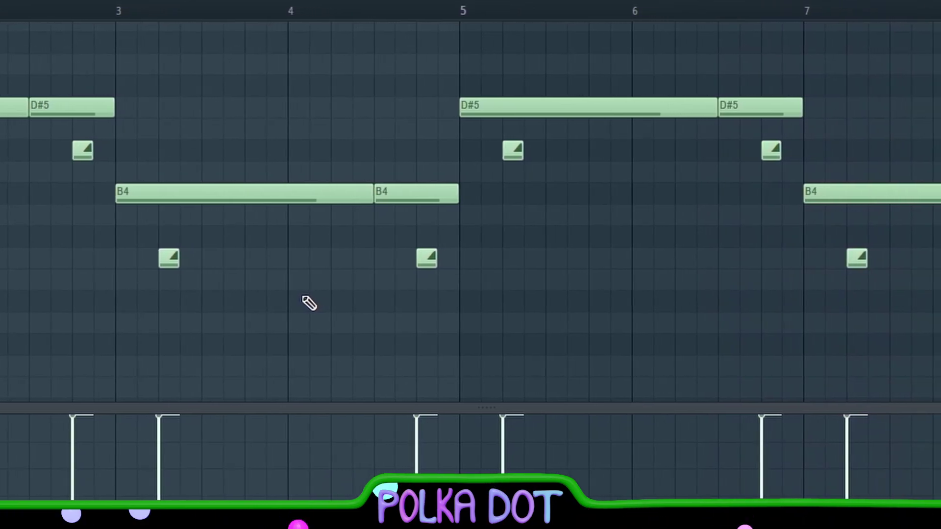
pyautogui.scroll(5, 200, 196)
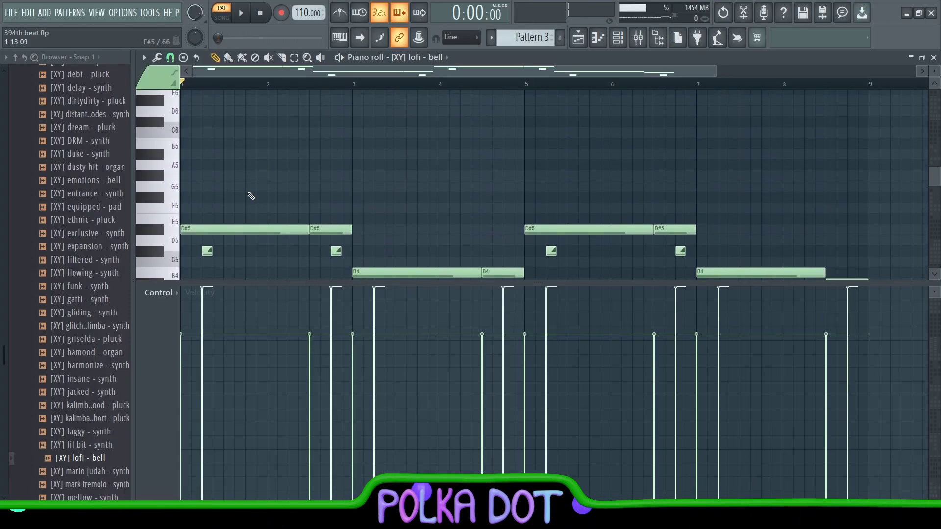
pyautogui.scroll(-4, 314, 192)
pyautogui.scroll(3, 569, 181)
pyautogui.scroll(-2, 357, 193)
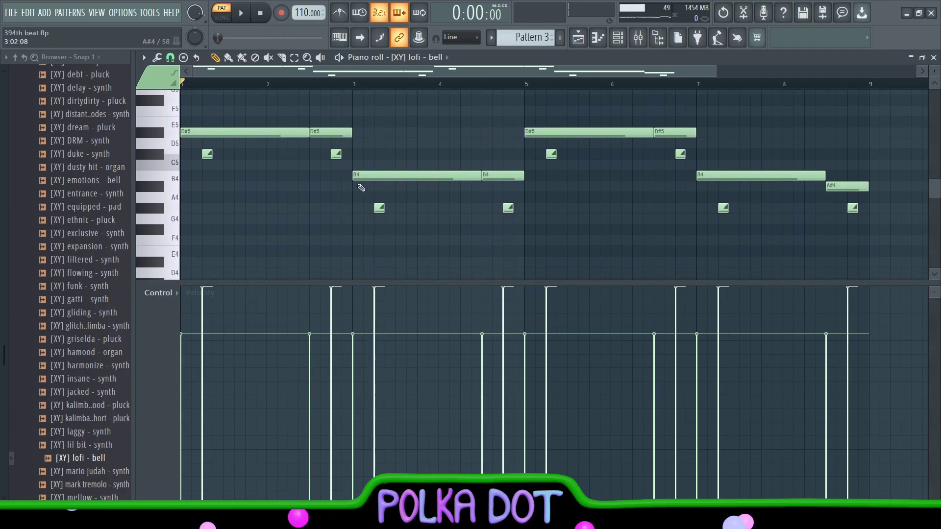
pyautogui.click(934, 58)
pyautogui.click(275, 222)
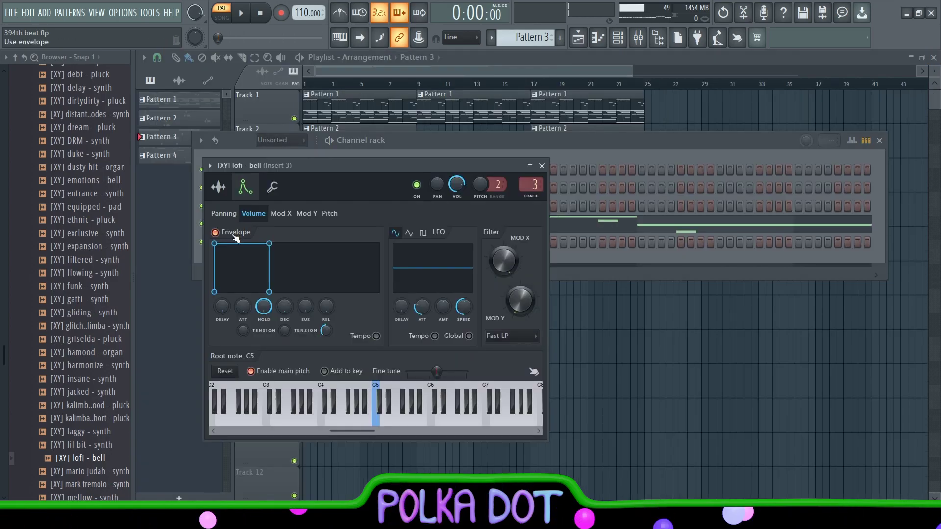
pyautogui.click(272, 187)
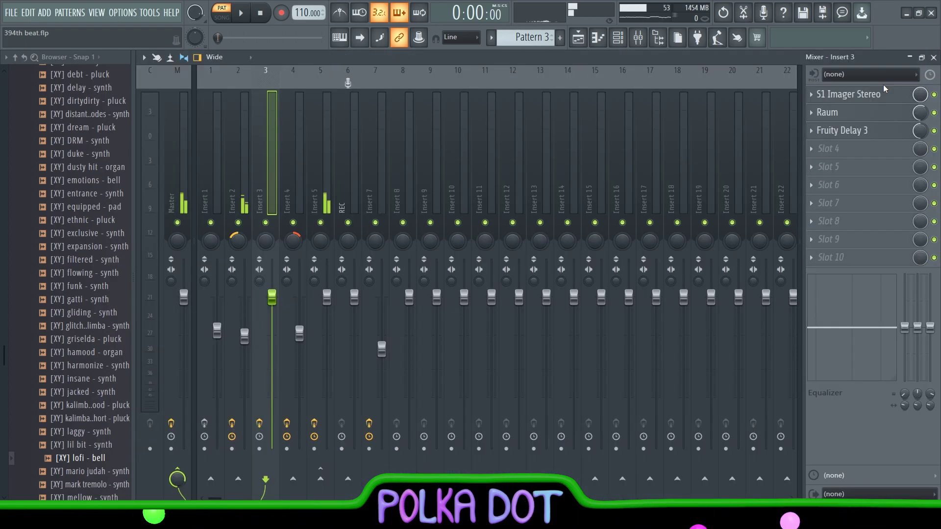
# Review the lofi bell's effects on Insert 3: S1 Imager Stereo, Raum and Fruity Delay 3
pyautogui.press('F9')
pyautogui.click(848, 94)
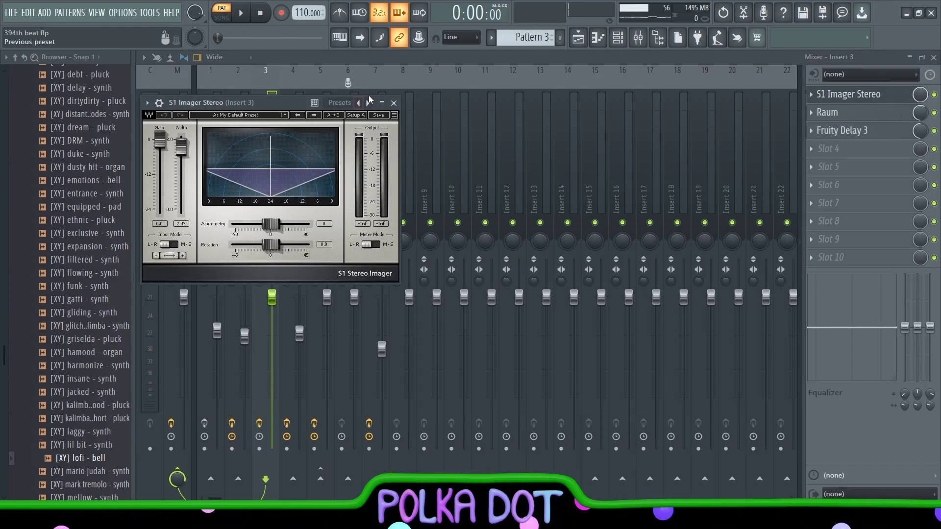
pyautogui.click(849, 112)
pyautogui.click(848, 130)
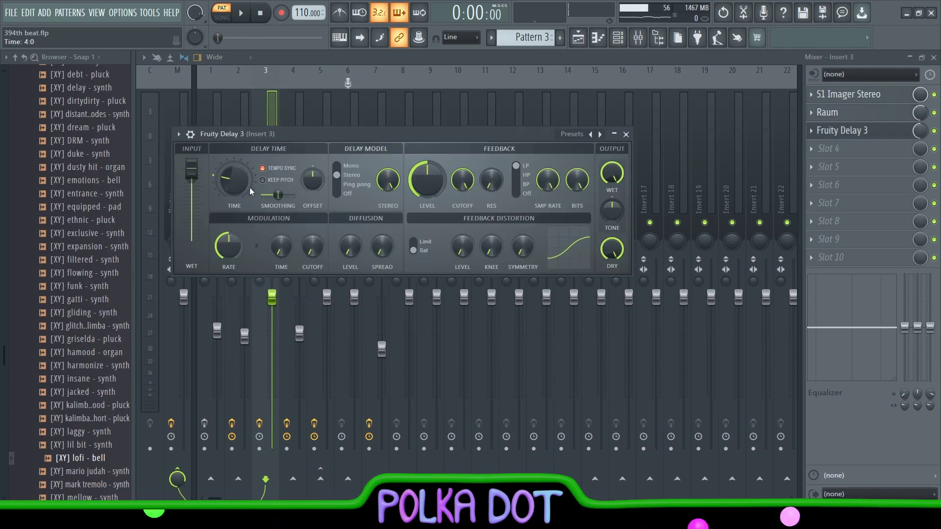
pyautogui.press('Escape')
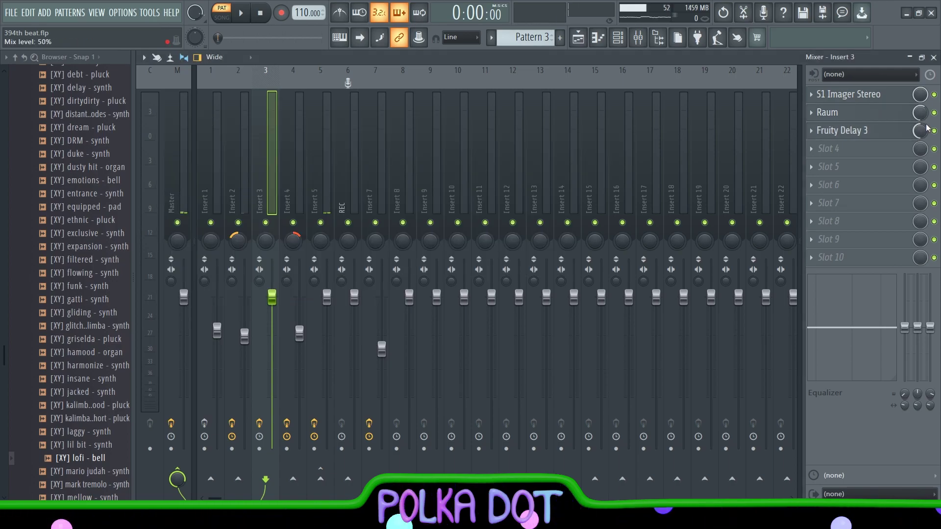
# Listen to Pattern 3 while following the lofi bell notes in the piano roll
pyautogui.press('F9')
pyautogui.click(450, 232)
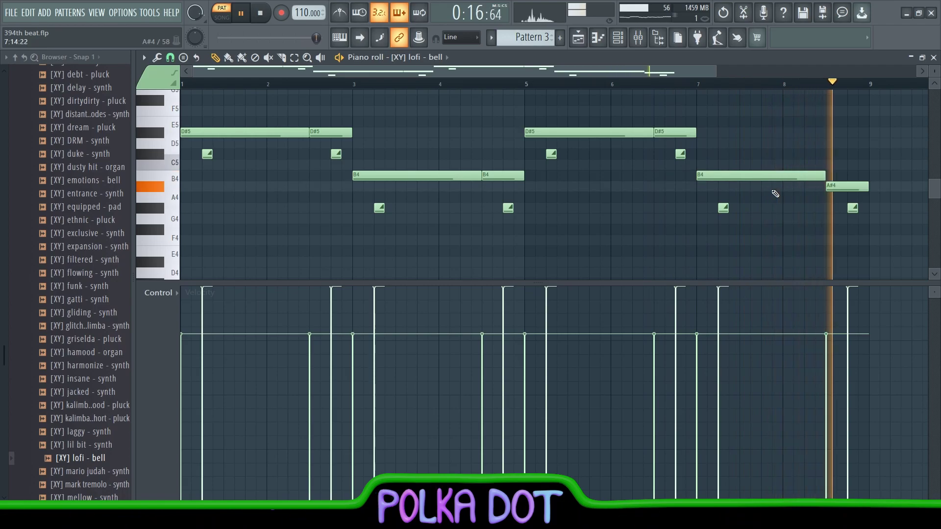
pyautogui.press('space')
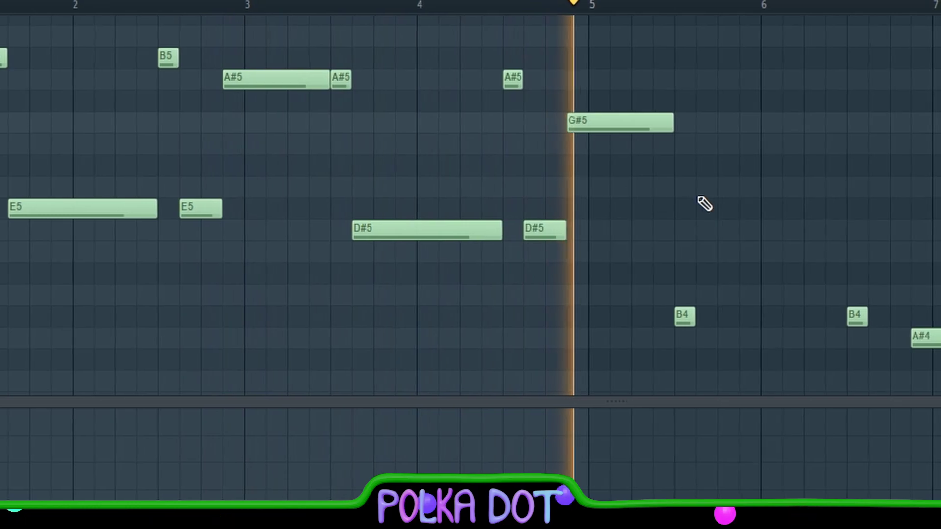
# Examine the high and low Cymatics - BELL Vinyl melody notes in Pattern 4's piano roll
pyautogui.scroll(-3, 706, 204)
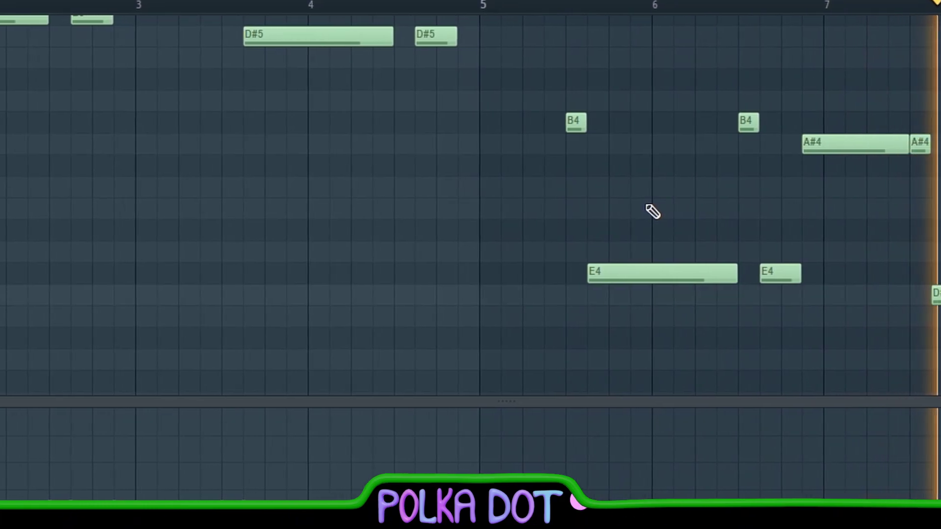
pyautogui.scroll(1, 662, 212)
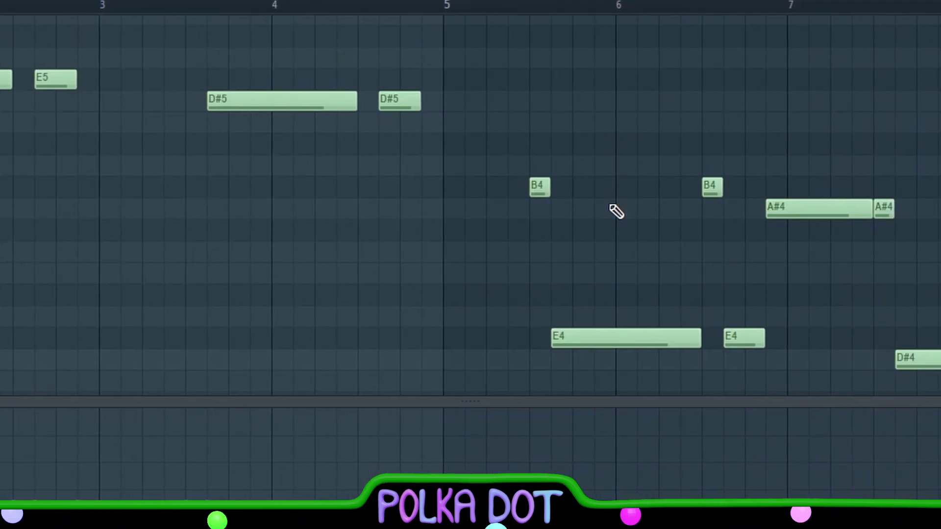
pyautogui.scroll(2, 620, 211)
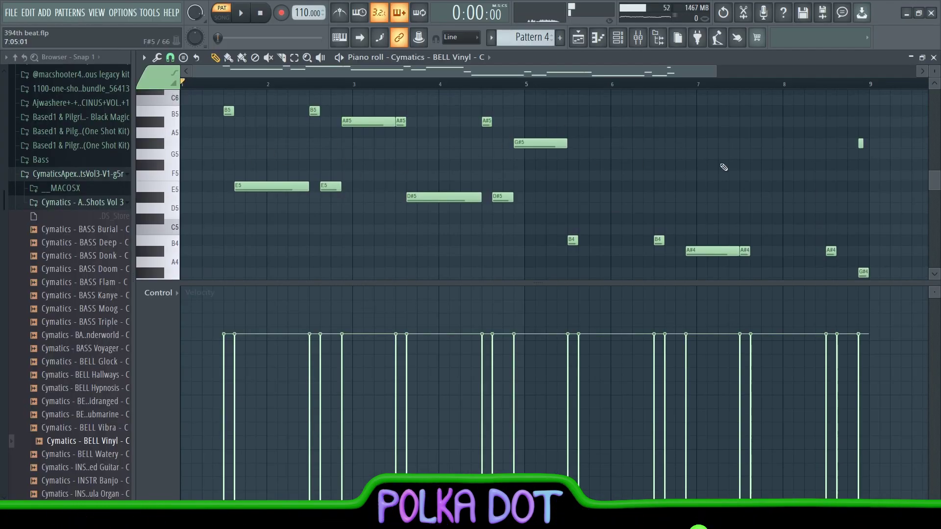
pyautogui.scroll(-1, 704, 167)
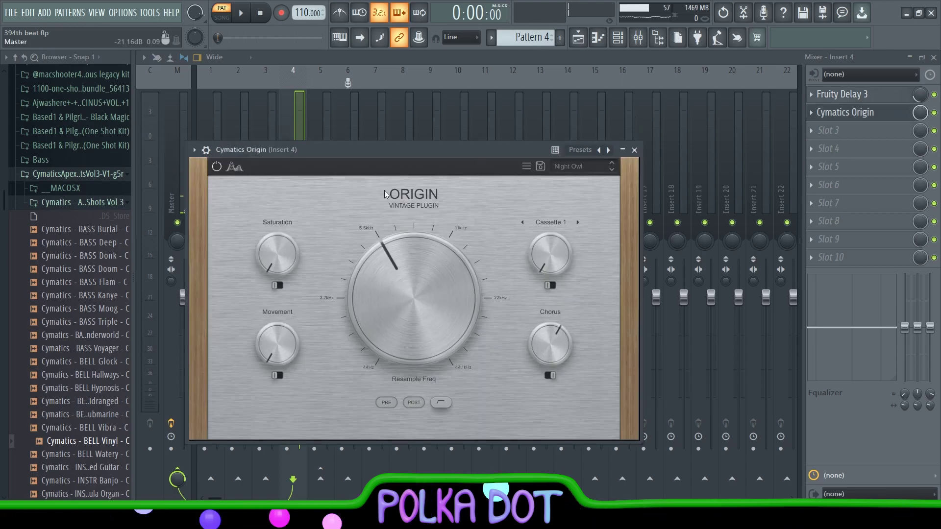
# Close the Cymatics Origin effect on Insert 4 and listen to Pattern 4 with the mixer open
pyautogui.click(634, 149)
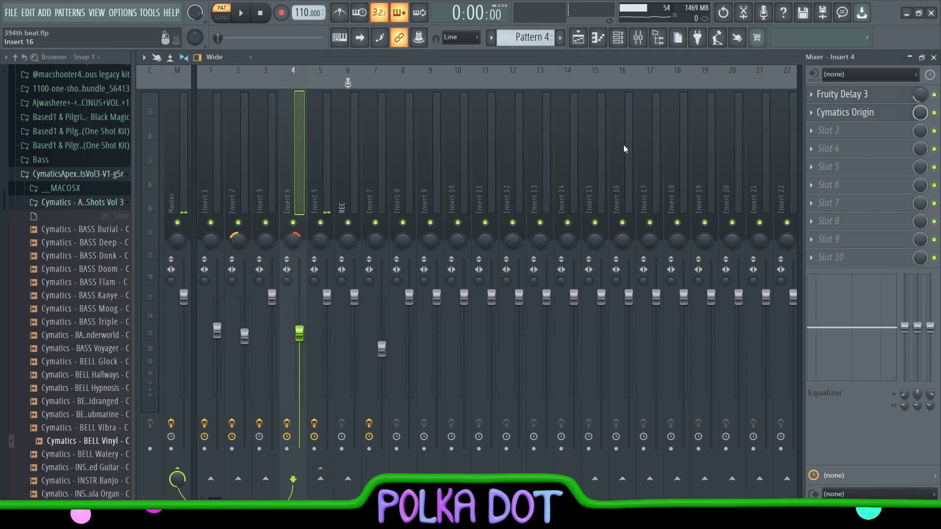
pyautogui.press('space')
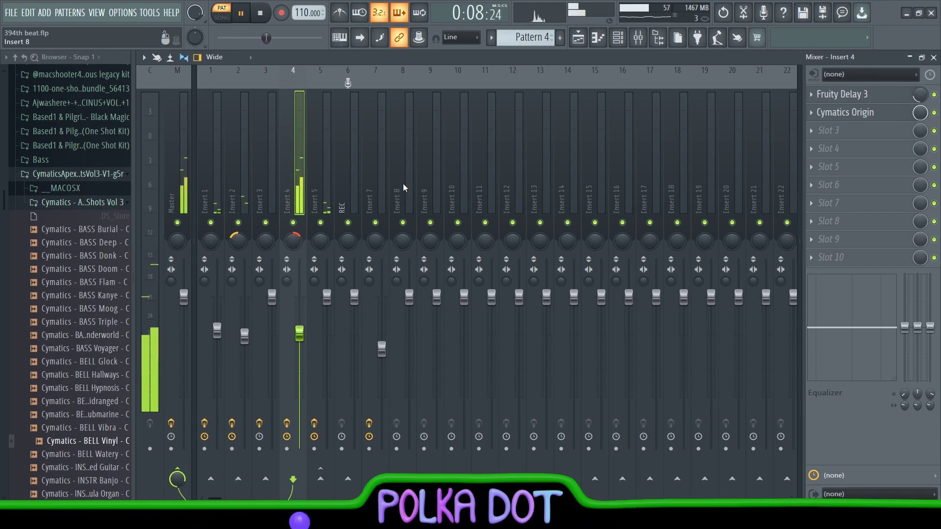
pyautogui.press('space')
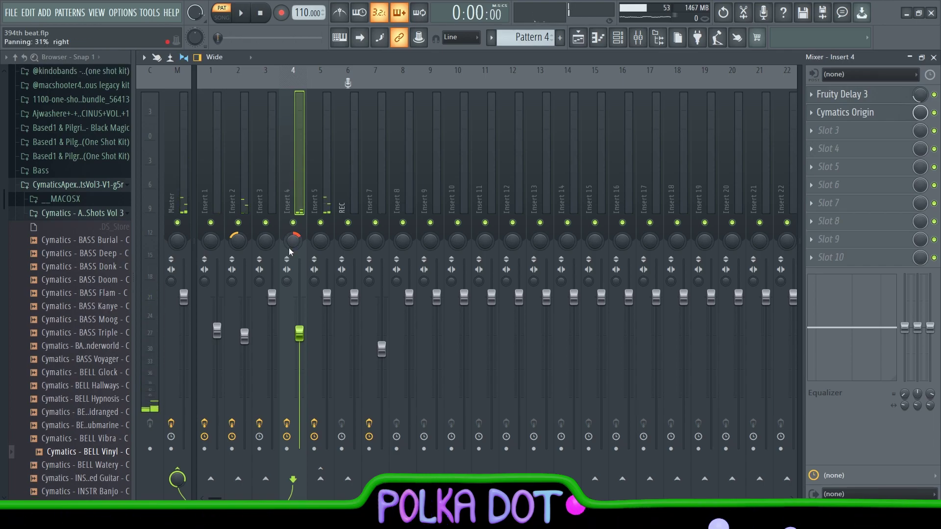
# Listen to the recorded audio clip on the REC track by itself in the playlist
pyautogui.press('F5')
pyautogui.scroll(-2, 318, 127)
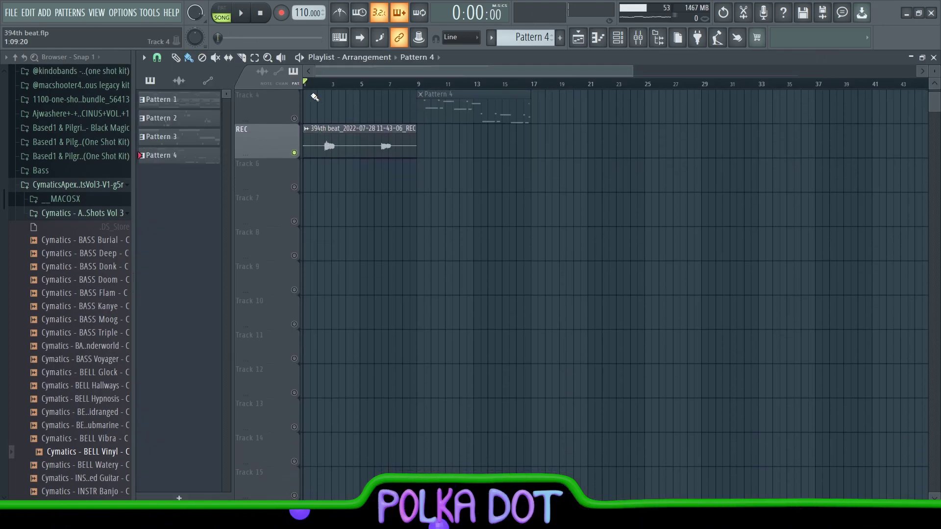
pyautogui.scroll(4, 319, 88)
pyautogui.click(396, 84)
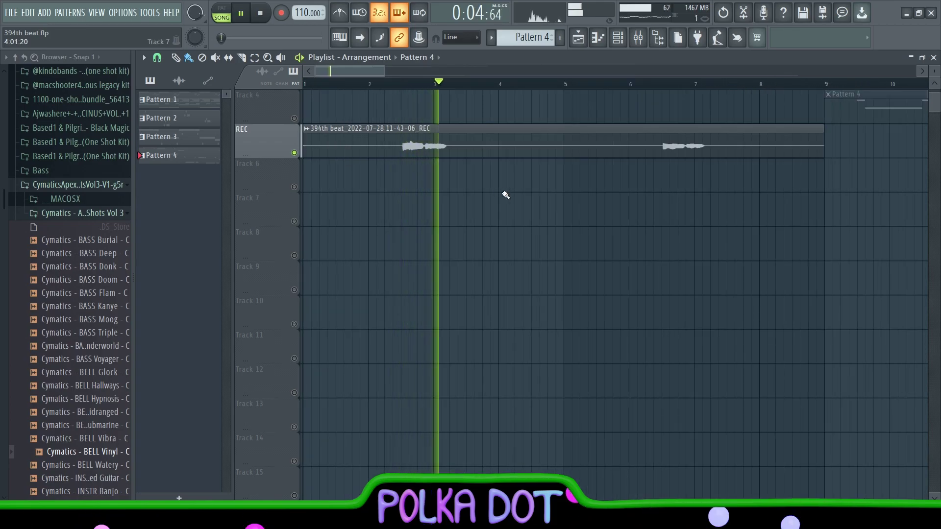
pyautogui.press('space')
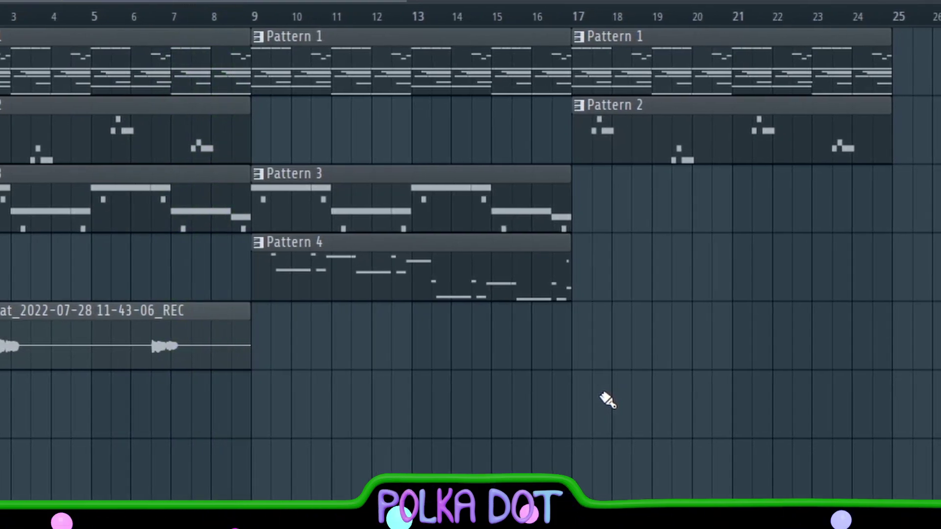
# Bypass J37 Stereo and RC-20 Retro Color on mixer Insert 5 and inspect its HalfTime settings
pyautogui.press('space')
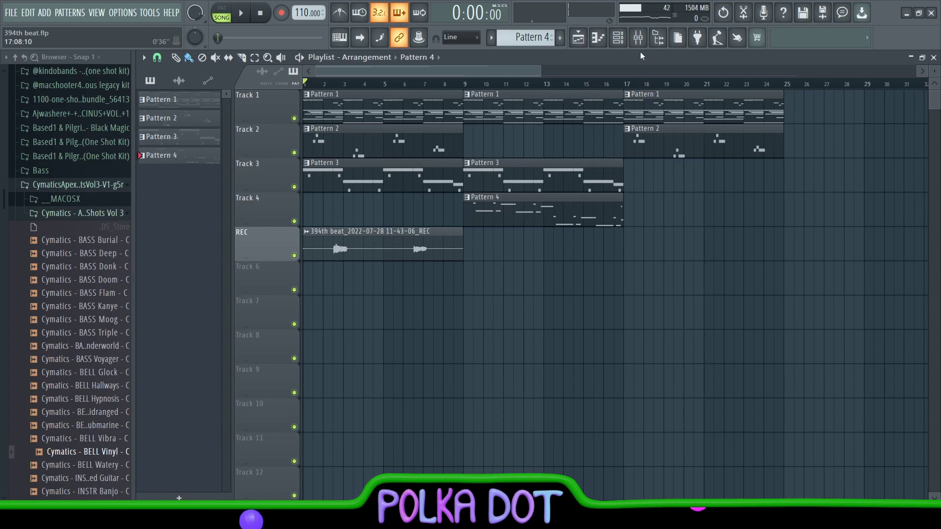
pyautogui.click(638, 39)
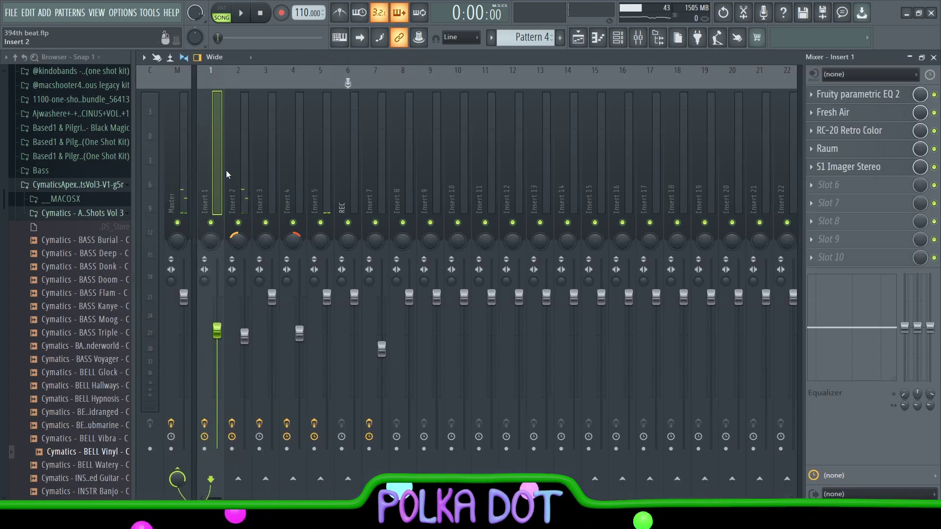
pyautogui.moveTo(226, 174); pyautogui.dragTo(321, 174)
pyautogui.click(321, 147)
pyautogui.click(934, 113)
pyautogui.click(934, 131)
pyautogui.click(833, 94)
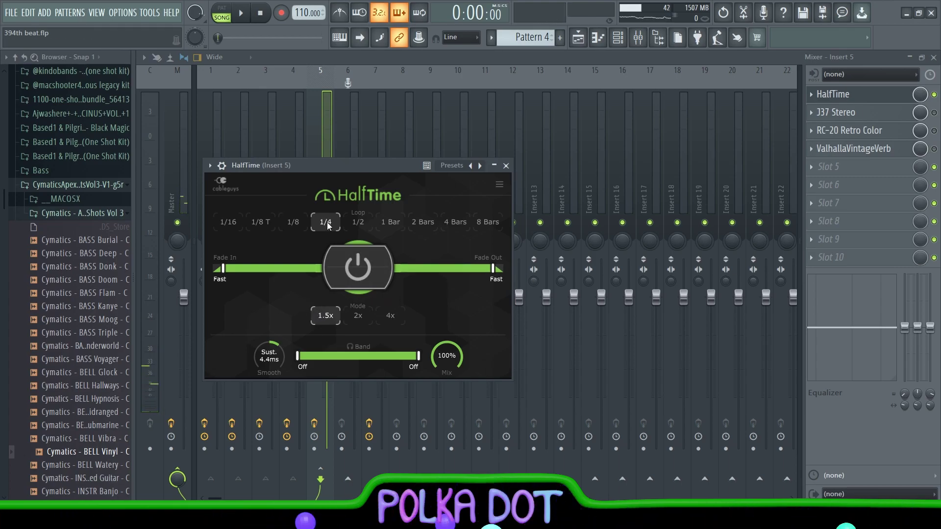
# Re-enable J37 Stereo, RC-20 Retro Color and ValhallaVintageVerb on Insert 5, inspecting each effect's settings
pyautogui.click(934, 113)
pyautogui.click(835, 112)
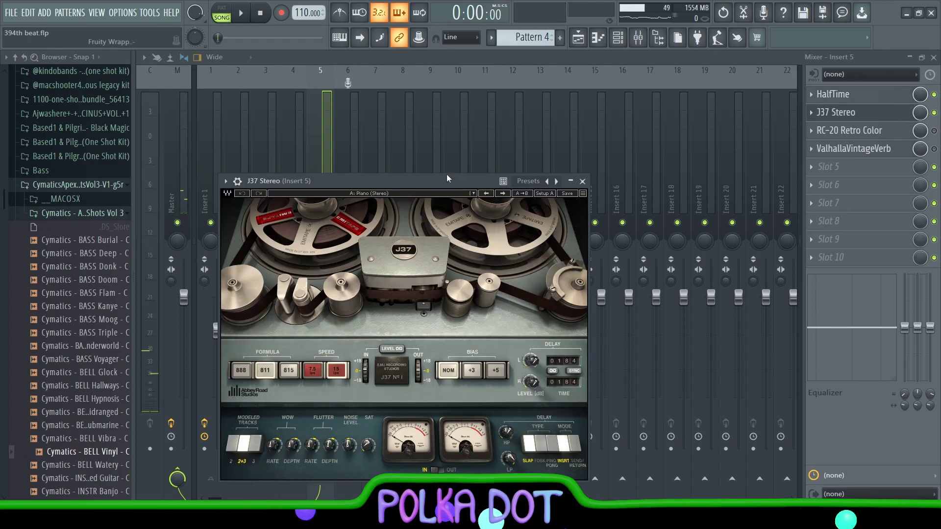
pyautogui.click(934, 131)
pyautogui.click(849, 131)
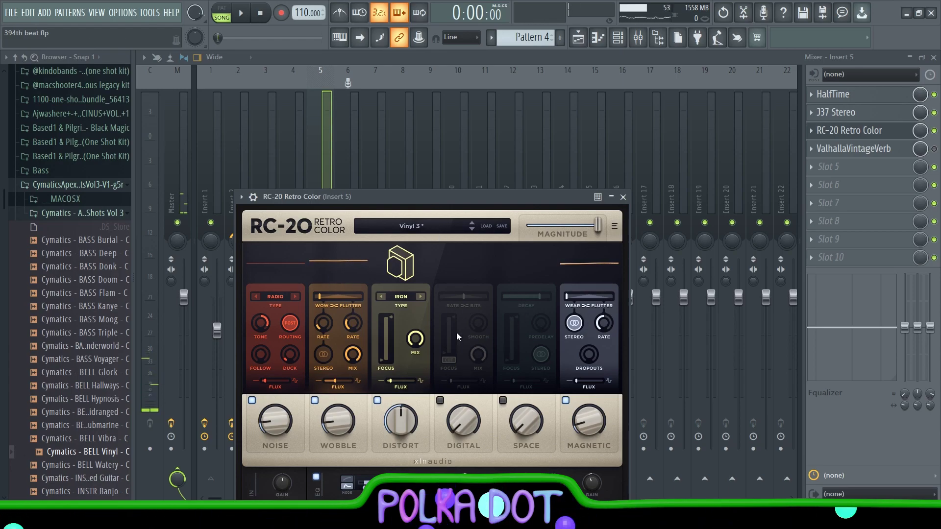
pyautogui.click(934, 148)
pyautogui.click(853, 148)
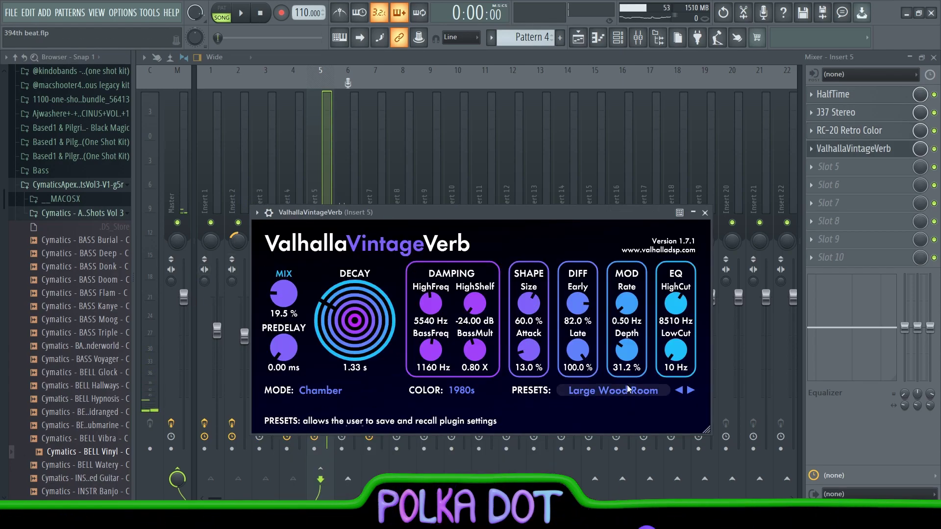
# Play the full arrangement in the playlist from the start and stop it
pyautogui.press('F5')
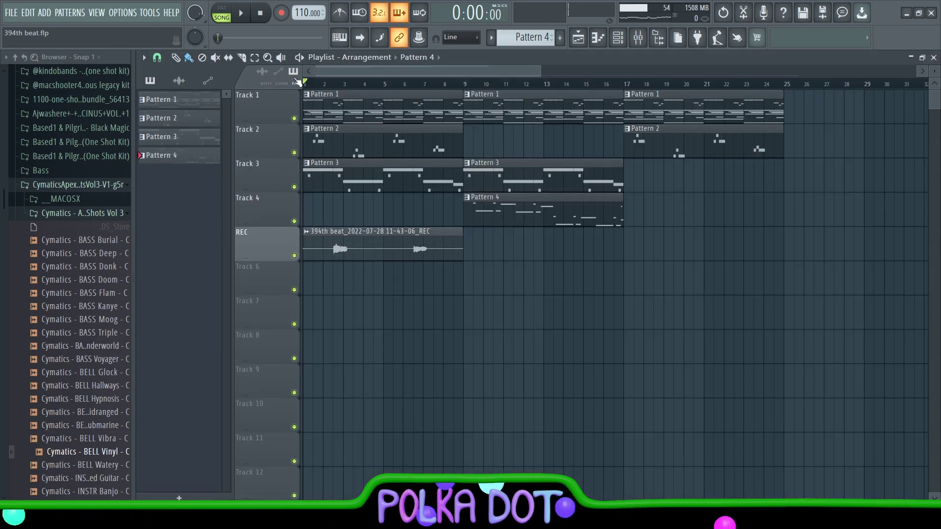
pyautogui.press('space')
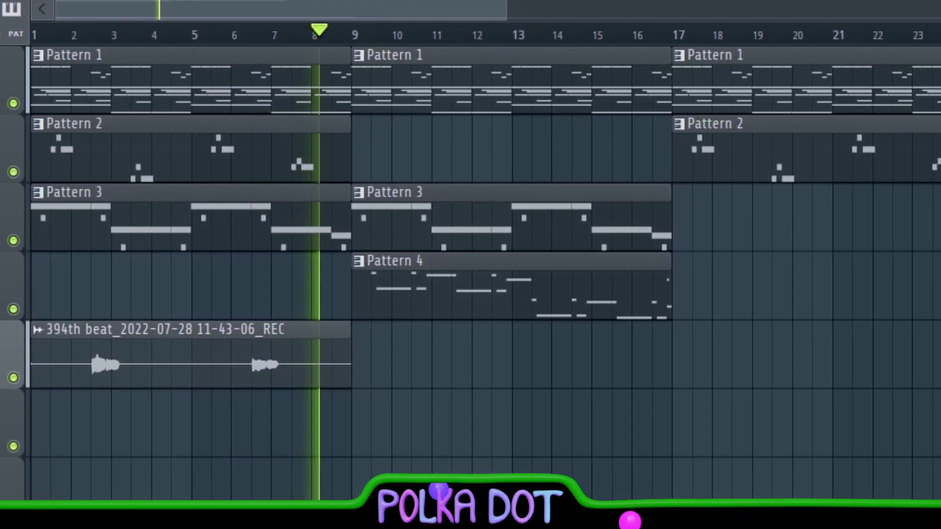
pyautogui.press('space')
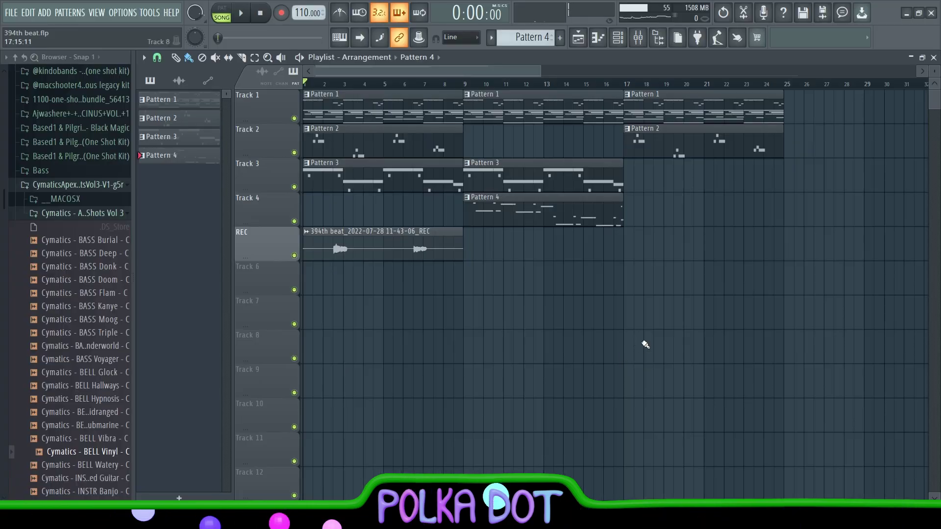
# Unmute the 411th beat sample 90bpm and 409th beat clips' tracks, listen to them and return towards the upper playlist tracks
pyautogui.scroll(-8, 251, 368)
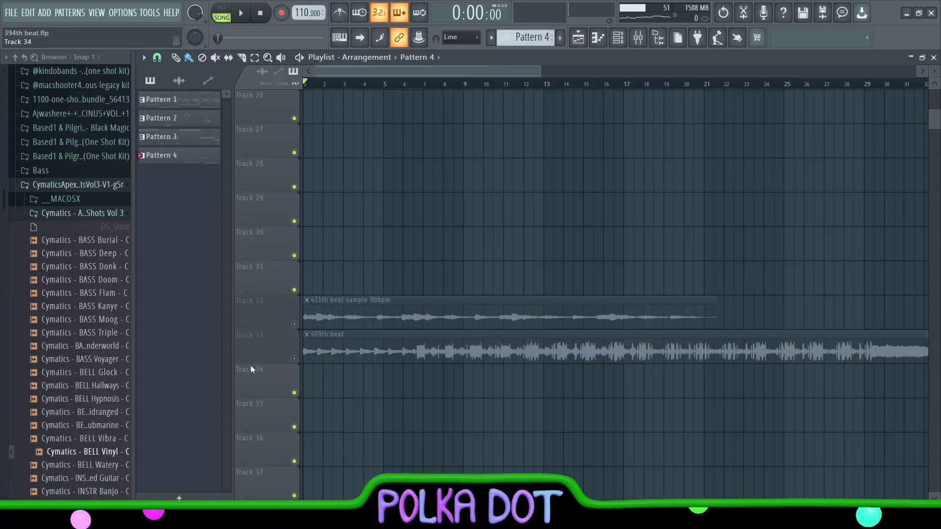
pyautogui.click(294, 324)
pyautogui.press('space')
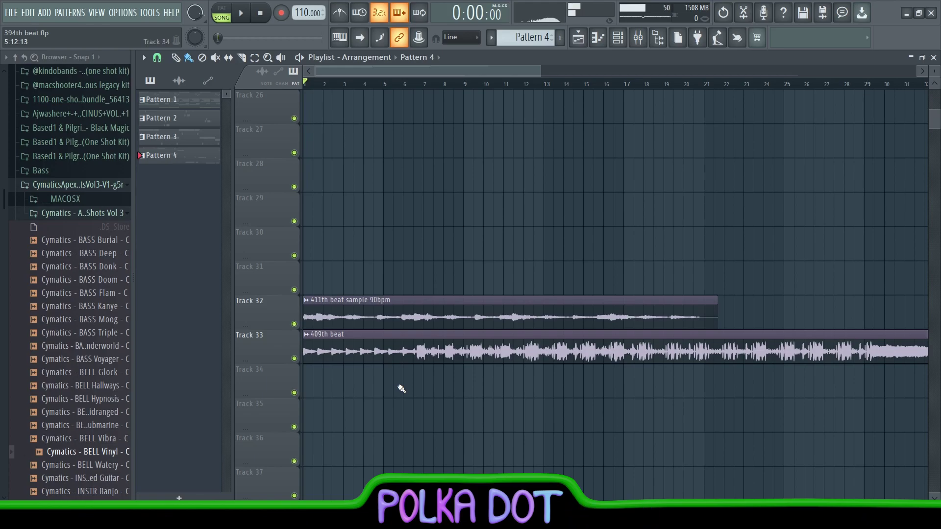
pyautogui.scroll(10, 401, 389)
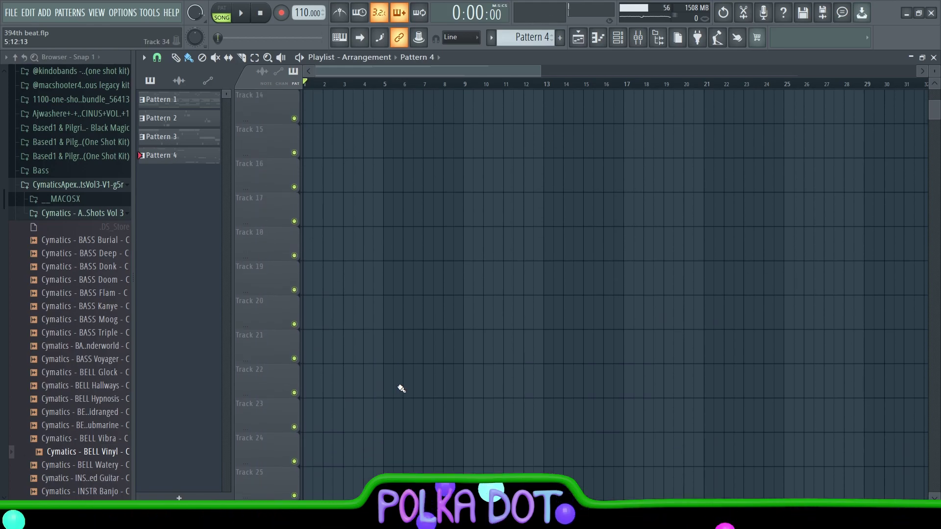